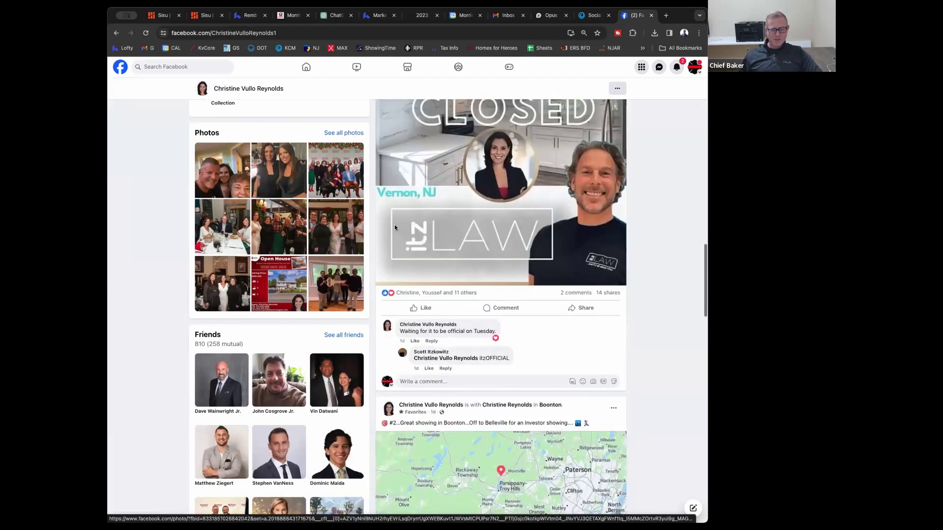
Step: Look through the agent's Facebook profile feed, examining the recent closing, appraisal, oil tank and showing appointment posts
{"action": "scroll", "coordinate": [396, 227], "scroll_direction": "down", "scroll_amount": 15}
{"action": "scroll", "coordinate": [395, 225], "scroll_direction": "down", "scroll_amount": 15}
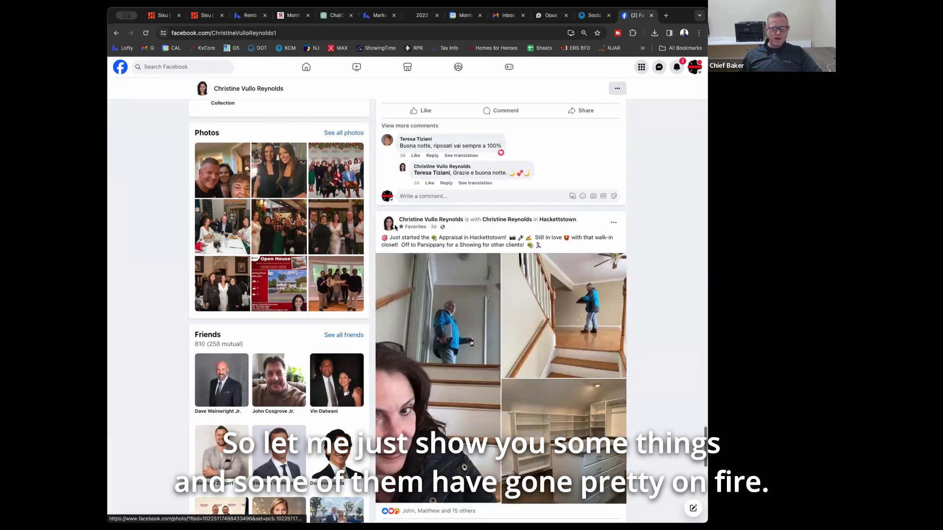
{"action": "scroll", "coordinate": [395, 227], "scroll_direction": "down", "scroll_amount": 15}
{"action": "scroll", "coordinate": [394, 226], "scroll_direction": "down", "scroll_amount": 15}
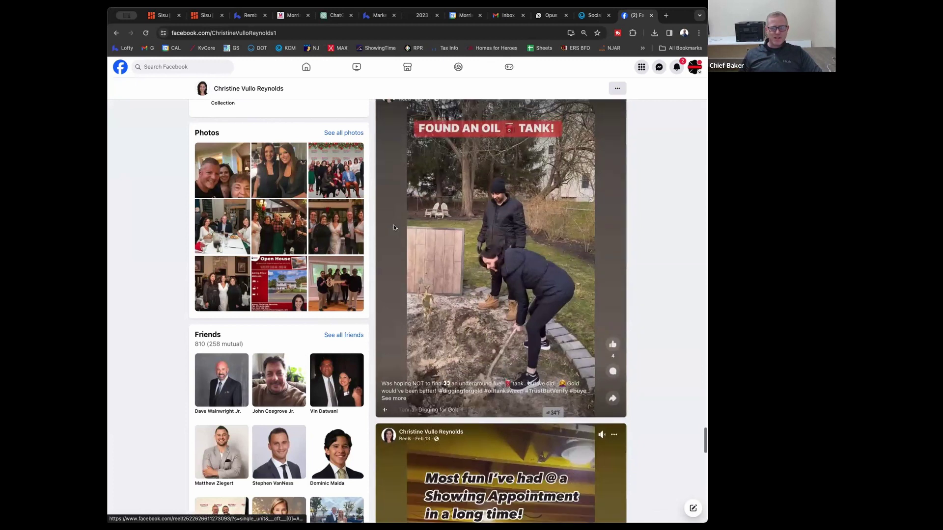
{"action": "scroll", "coordinate": [393, 227], "scroll_direction": "down", "scroll_amount": 5}
{"action": "scroll", "coordinate": [423, 174], "scroll_direction": "up", "scroll_amount": 6}
{"action": "scroll", "coordinate": [424, 174], "scroll_direction": "down", "scroll_amount": 1}
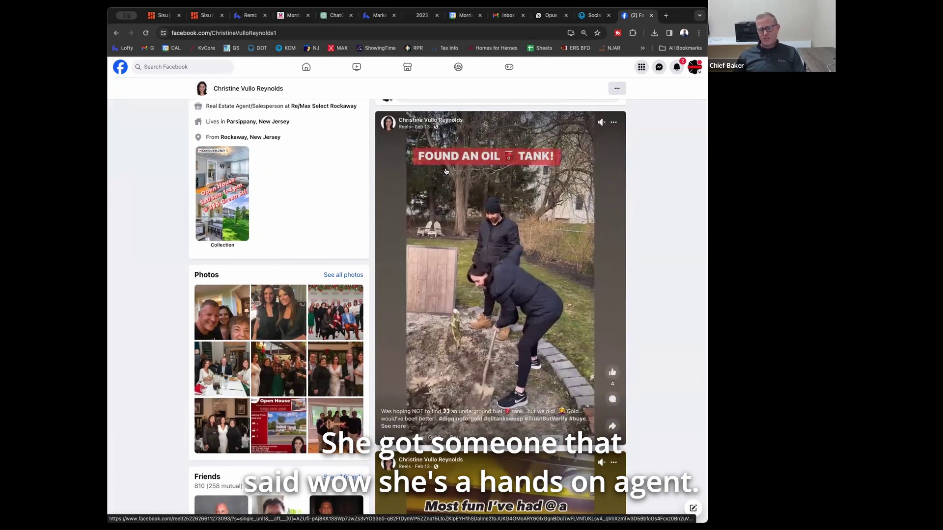
{"action": "scroll", "coordinate": [446, 171], "scroll_direction": "down", "scroll_amount": 6}
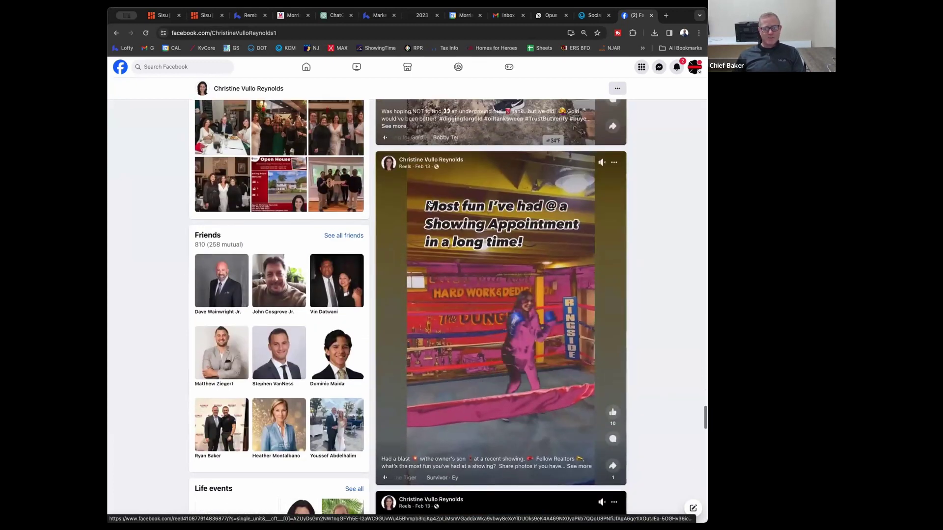
{"action": "scroll", "coordinate": [429, 204], "scroll_direction": "down", "scroll_amount": 1}
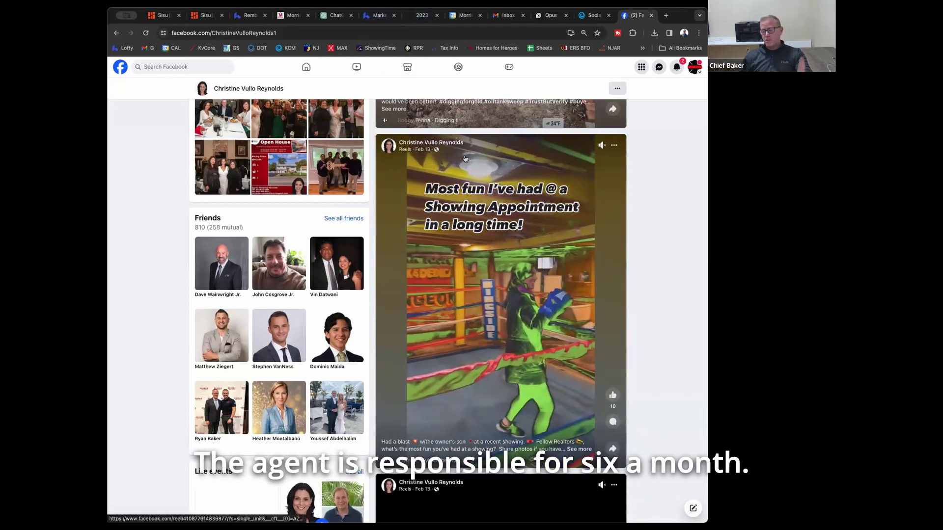
Step: Switch to the Social Studio dashboard in Lofty
{"action": "left_click", "coordinate": [379, 15]}
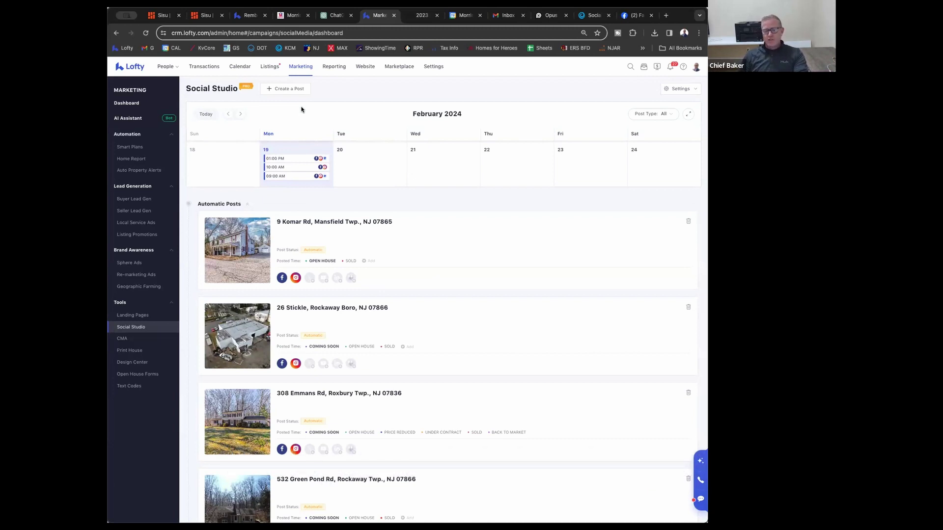
{"action": "left_click", "coordinate": [282, 89]}
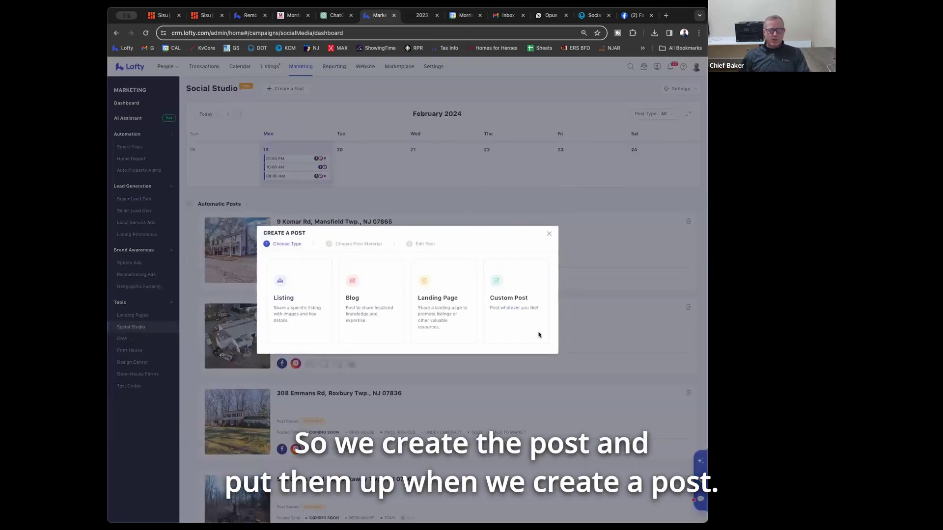
{"action": "left_click", "coordinate": [523, 313]}
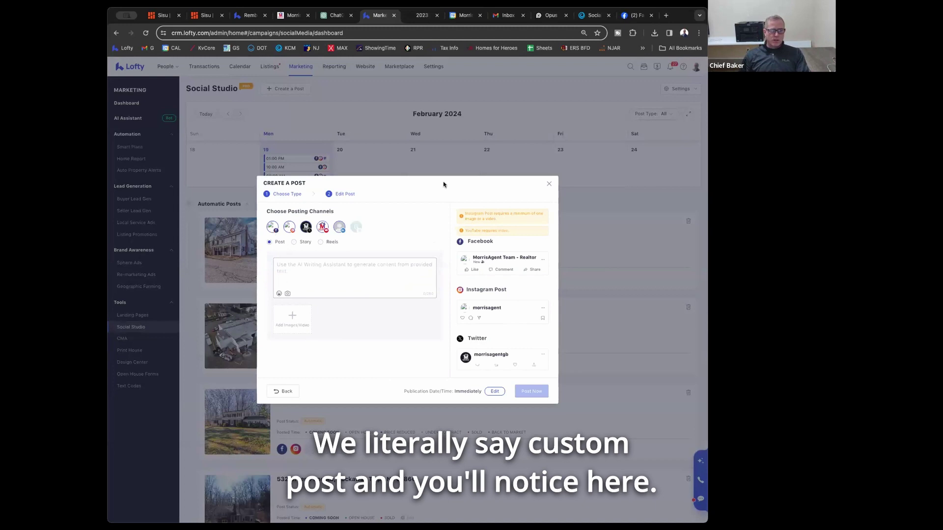
{"action": "left_click", "coordinate": [547, 184]}
Step: Log out of the current Lofty account and sign in with the team account's saved e-mail and password
{"action": "left_click", "coordinate": [696, 67]}
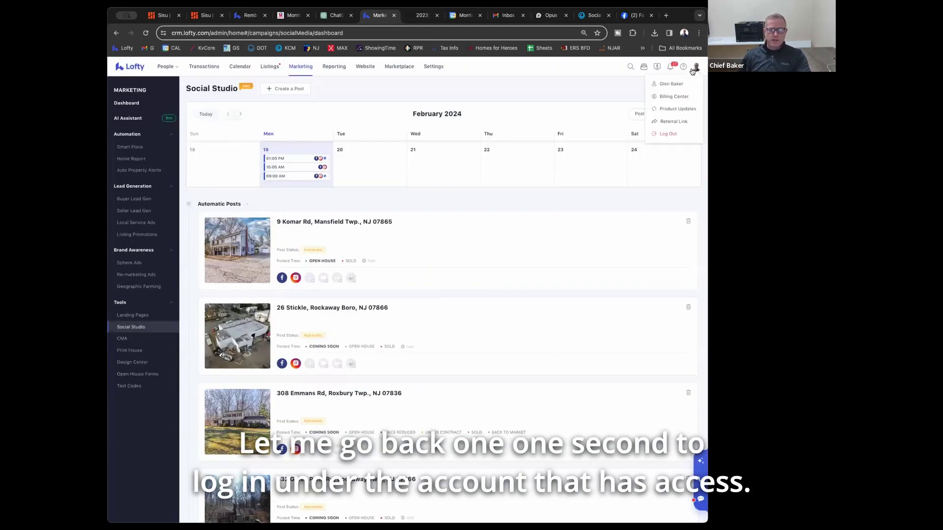
{"action": "left_click", "coordinate": [664, 134]}
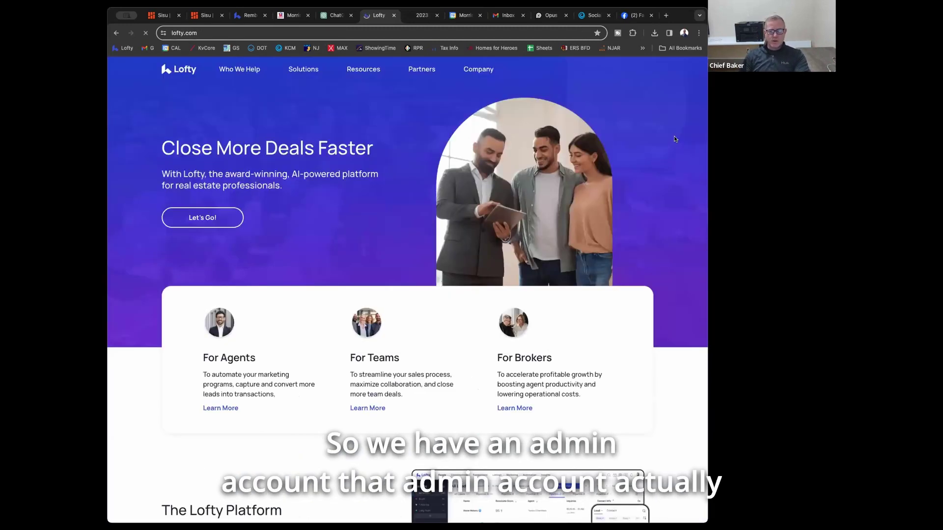
{"action": "left_click", "coordinate": [569, 68]}
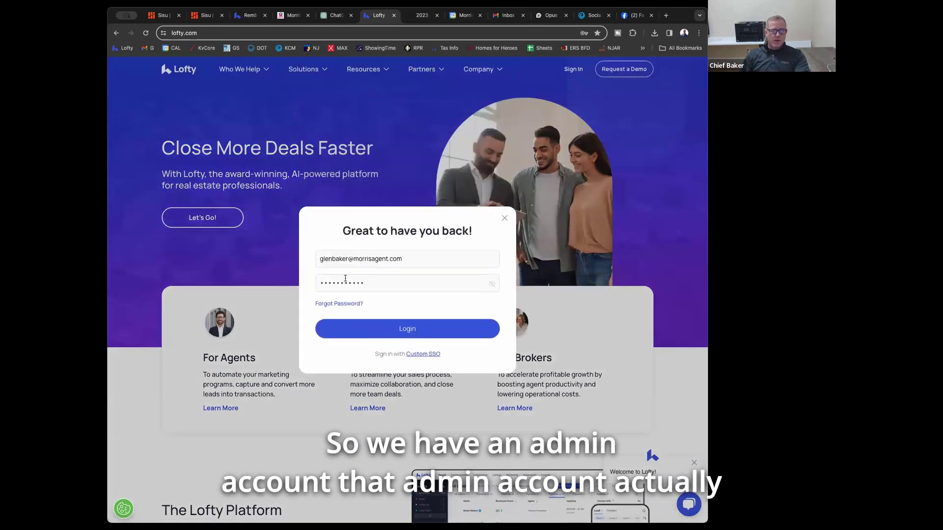
{"action": "left_click", "coordinate": [346, 260]}
{"action": "left_click", "coordinate": [366, 298]}
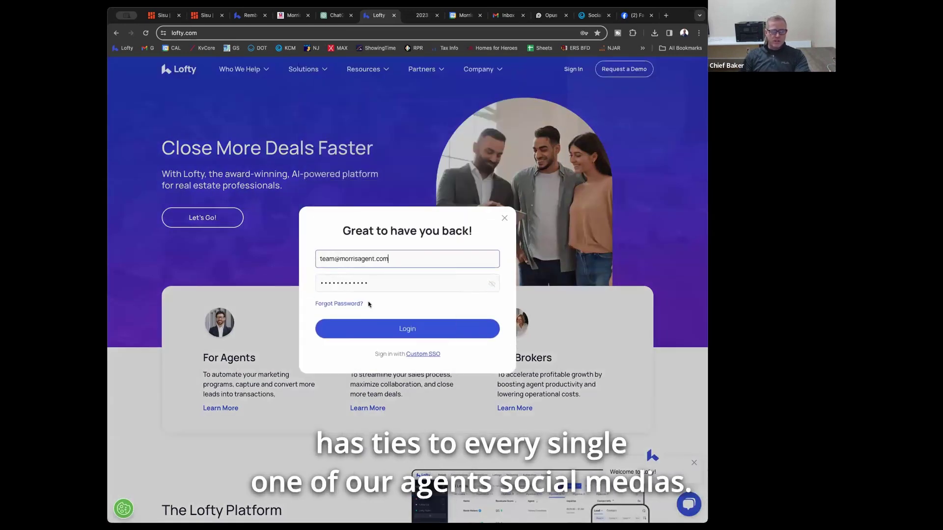
{"action": "left_click", "coordinate": [389, 328]}
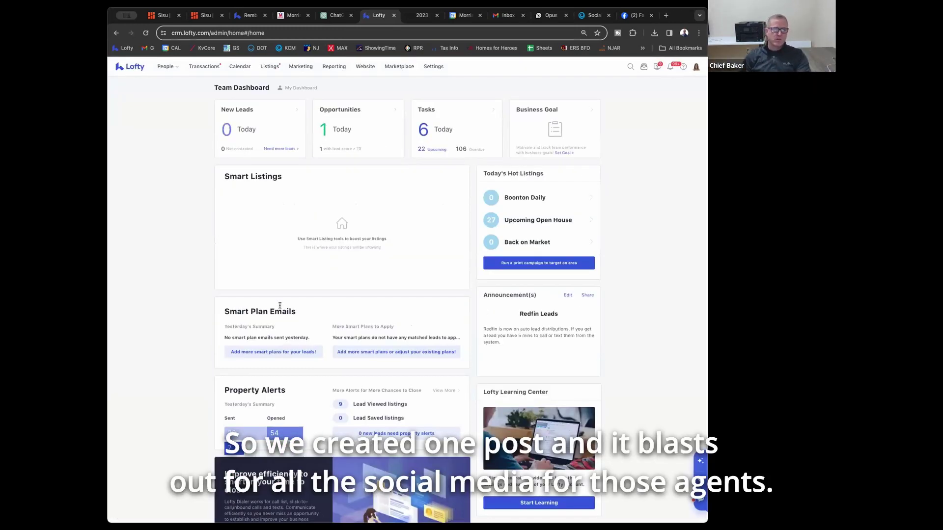
Step: Start a custom post in the Marketing section's Social Studio and review the agents' Facebook accounts selected for posting
{"action": "left_click", "coordinate": [299, 68]}
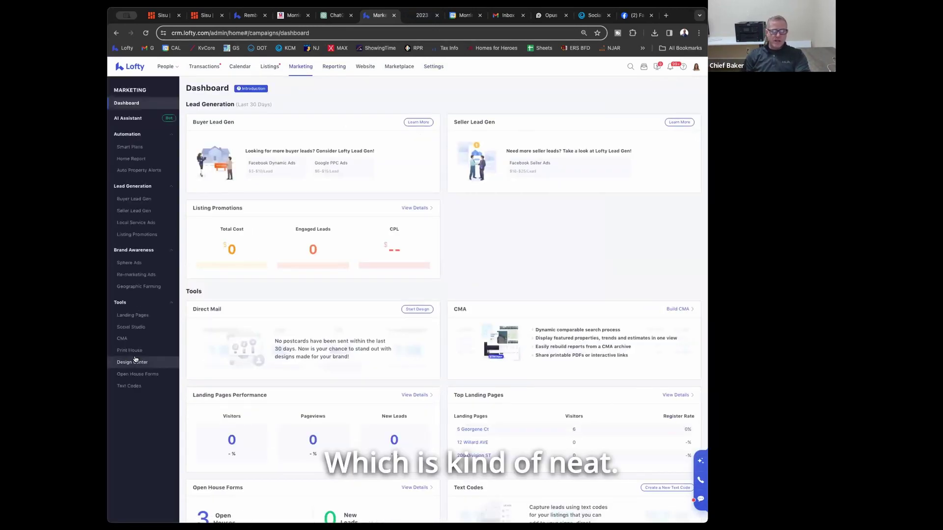
{"action": "left_click", "coordinate": [140, 329]}
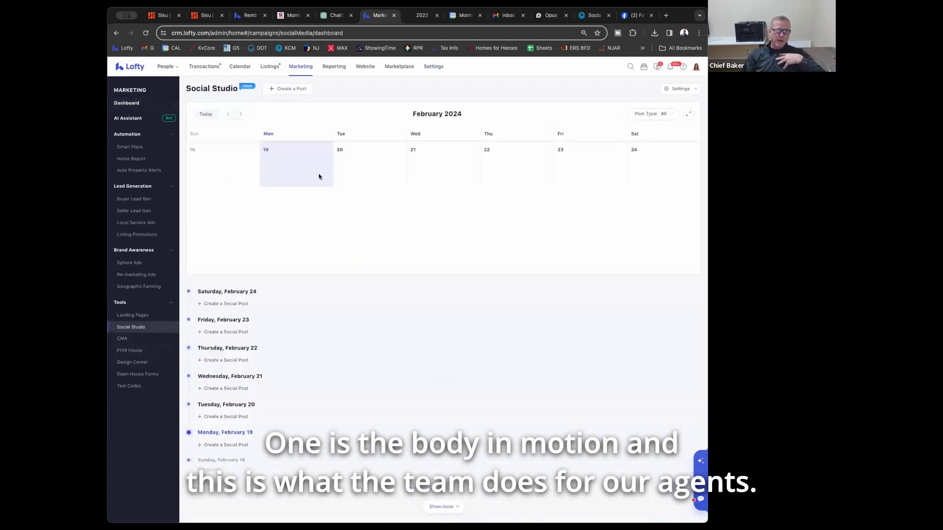
{"action": "left_click", "coordinate": [293, 88]}
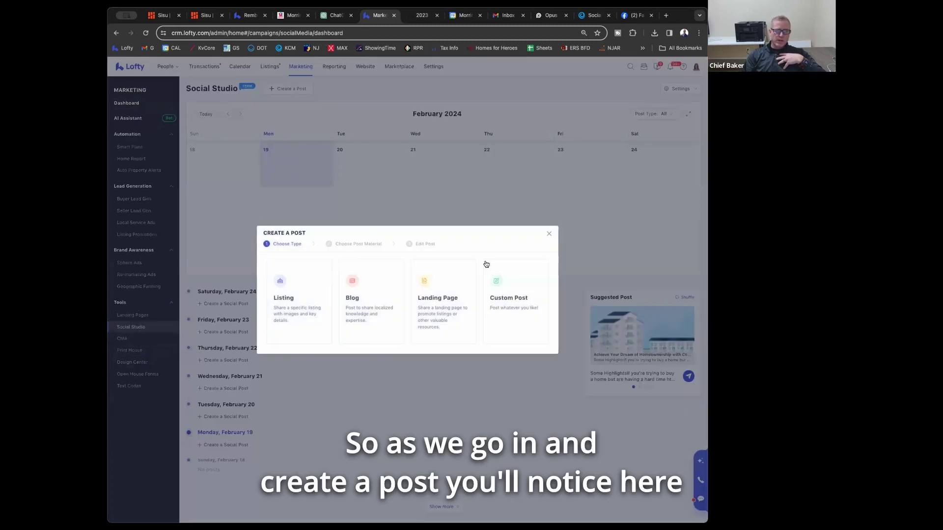
{"action": "left_click", "coordinate": [484, 264]}
{"action": "mouse_move", "coordinate": [274, 231]}
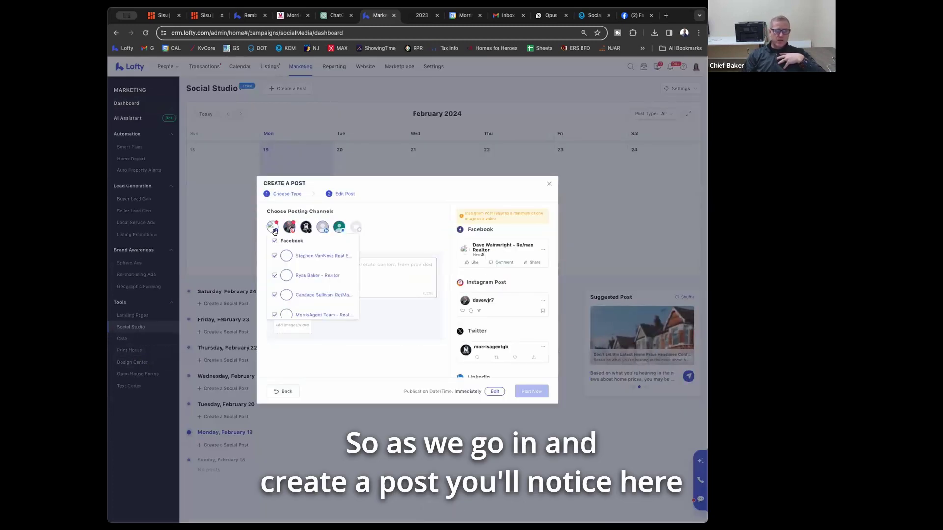
{"action": "scroll", "coordinate": [318, 278], "scroll_direction": "down", "scroll_amount": 2}
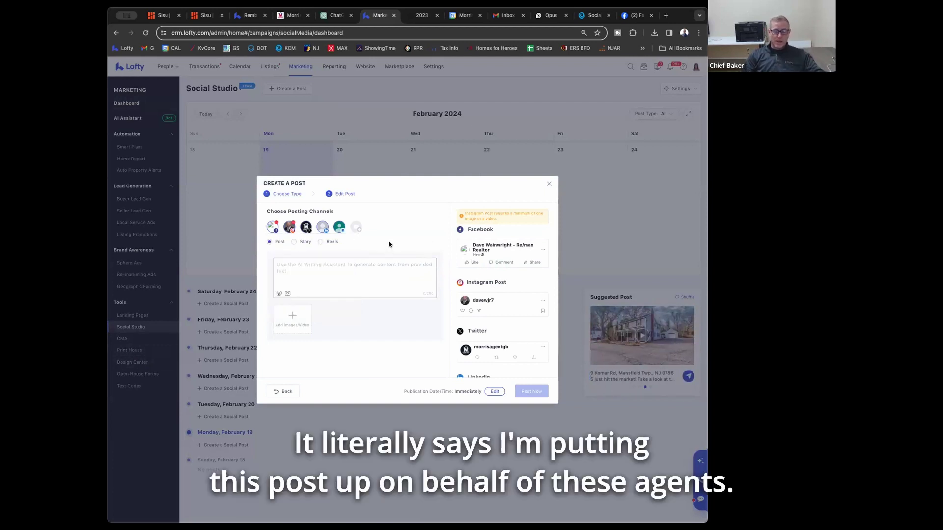
Step: Turn off every posting channel for the custom post except Facebook and Instagram
{"action": "left_click", "coordinate": [323, 227]}
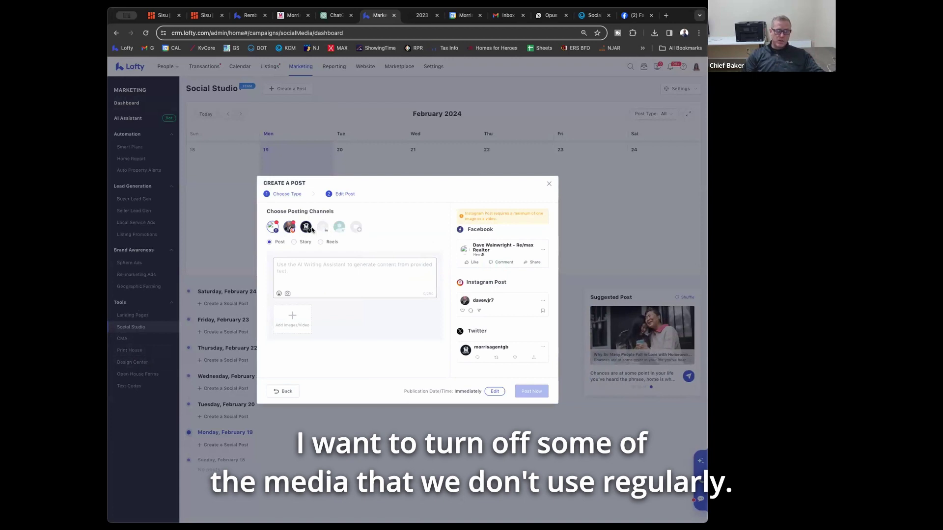
{"action": "left_click", "coordinate": [306, 228]}
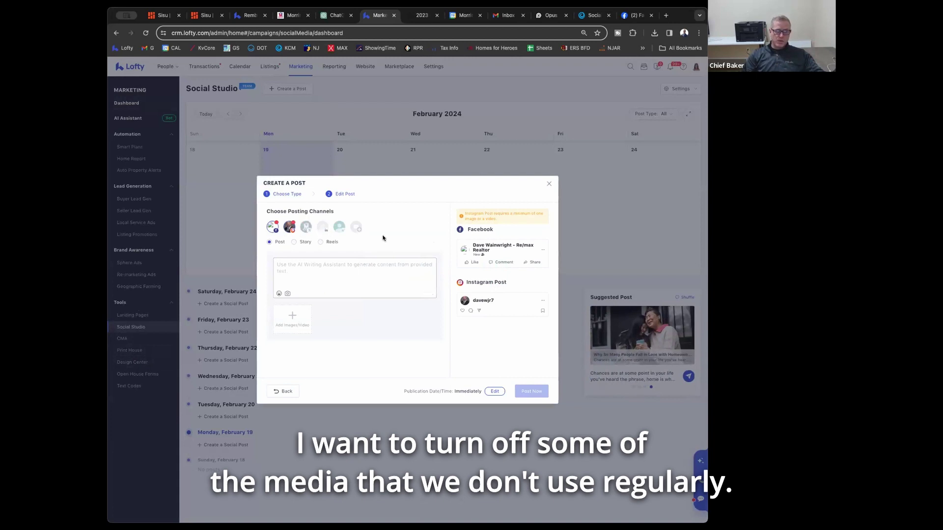
{"action": "left_click", "coordinate": [354, 266]}
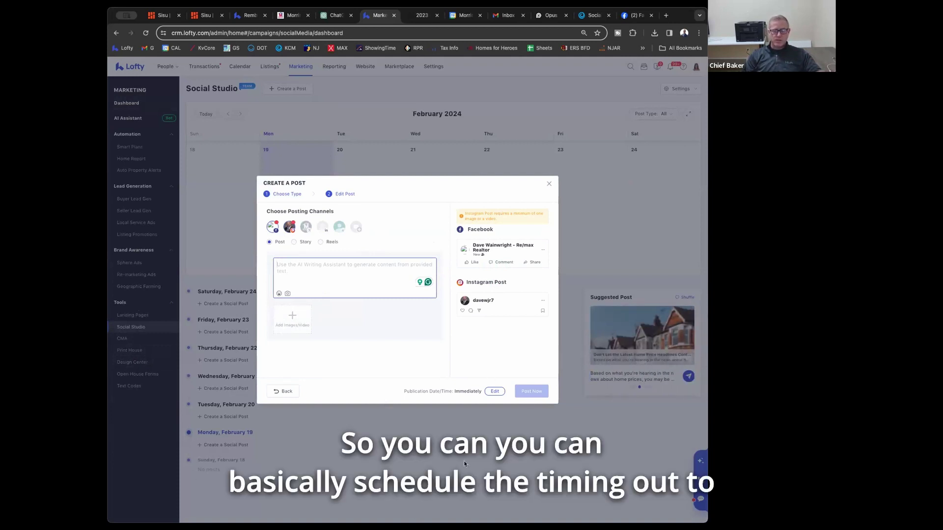
Step: Schedule the post's publication for Feb 19 at 09:40 AM
{"action": "left_click", "coordinate": [492, 392]}
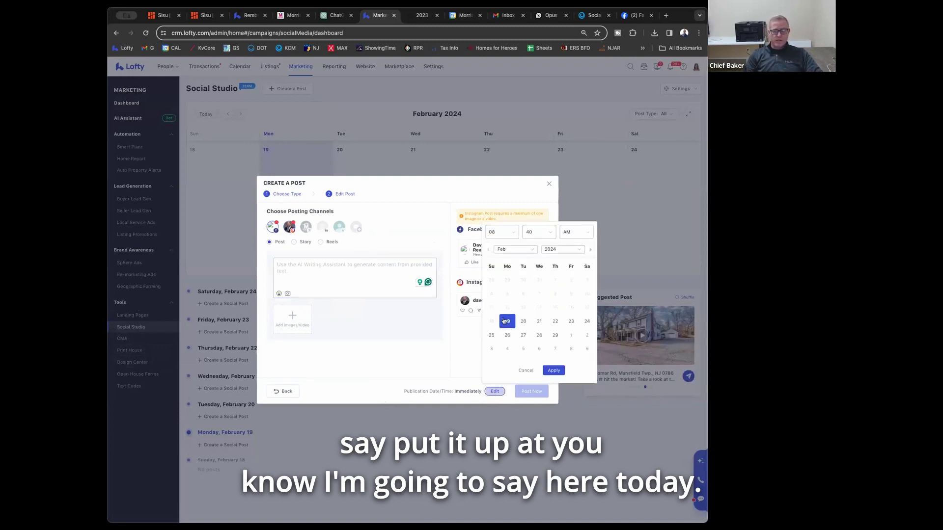
{"action": "left_click", "coordinate": [502, 232]}
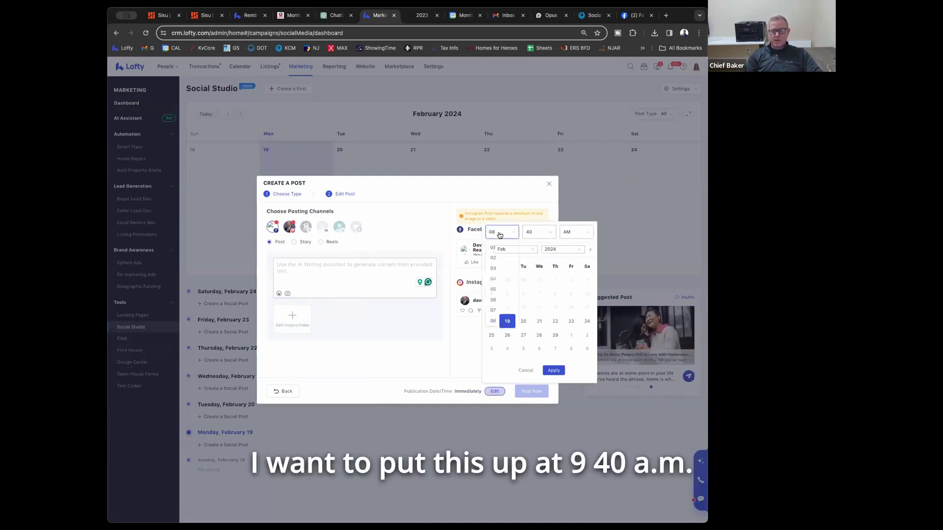
{"action": "scroll", "coordinate": [500, 322], "scroll_direction": "down", "scroll_amount": 1}
{"action": "left_click", "coordinate": [496, 311]}
{"action": "left_click", "coordinate": [551, 370]}
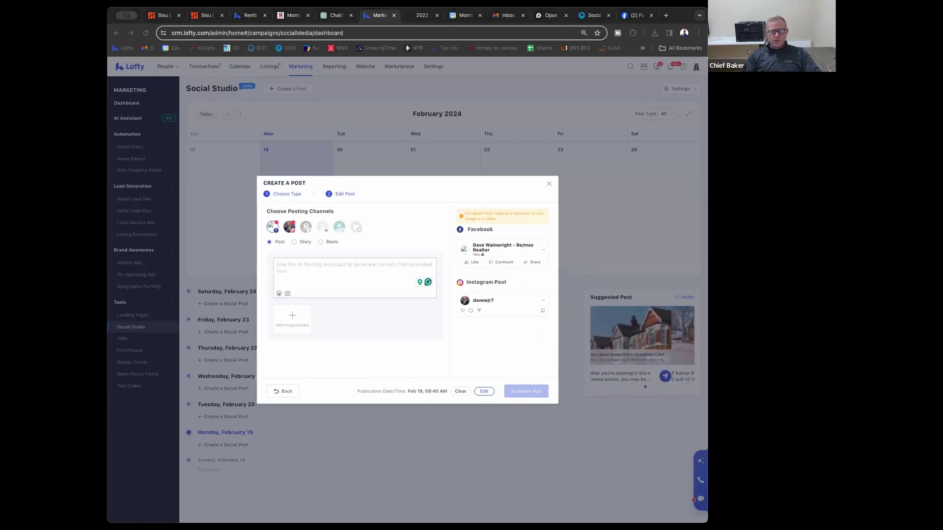
Step: In Keeping Current Matters, open the "Americans Sitting on Tremendous Equity" social graphic and copy its suggested caption and hashtags
{"action": "left_click", "coordinate": [589, 16]}
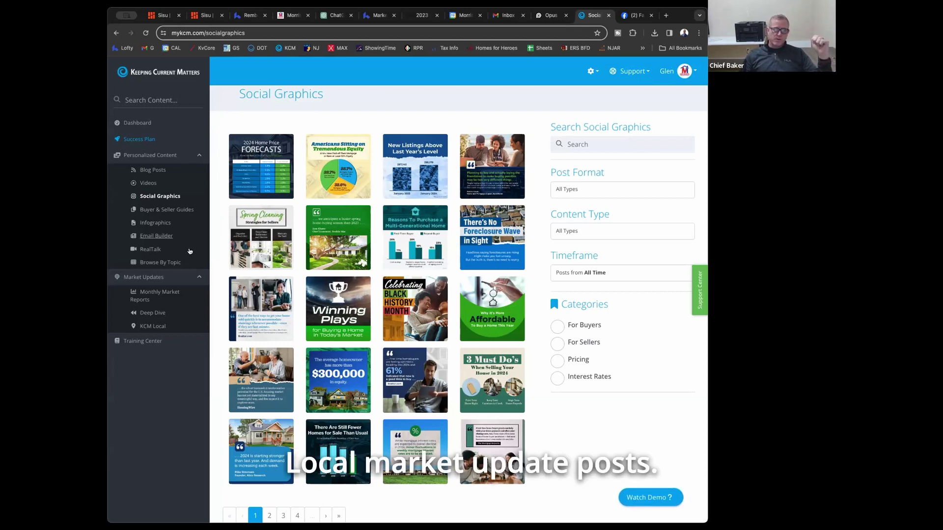
{"action": "left_click", "coordinate": [320, 184]}
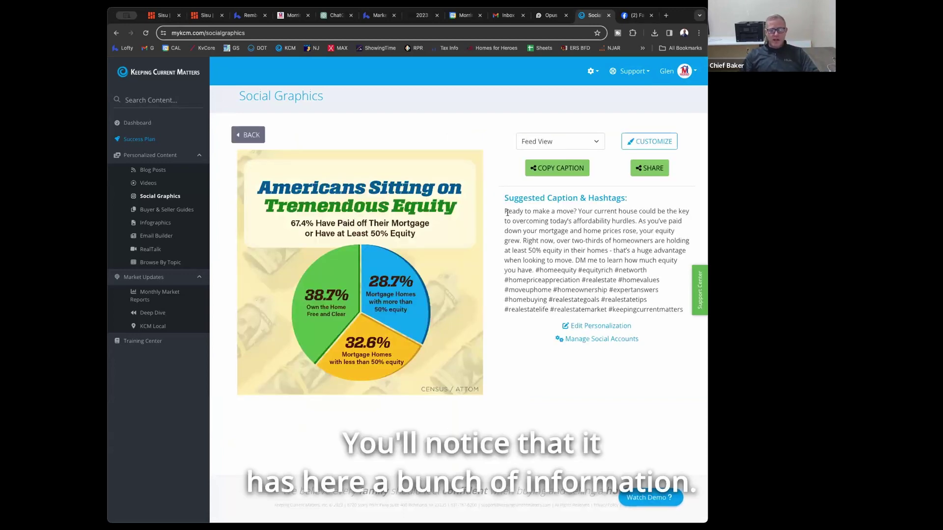
{"action": "left_click_drag", "start_coordinate": [504, 211], "coordinate": [683, 312]}
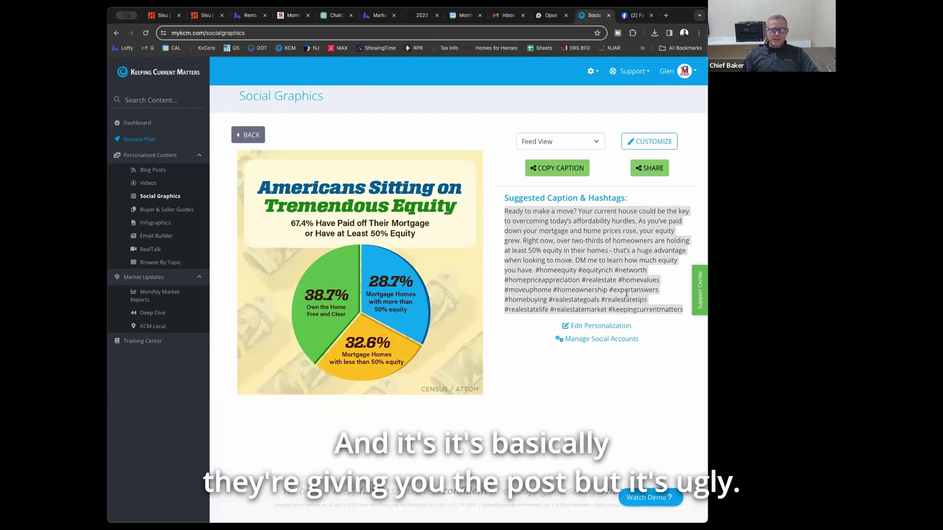
{"action": "right_click", "coordinate": [585, 263]}
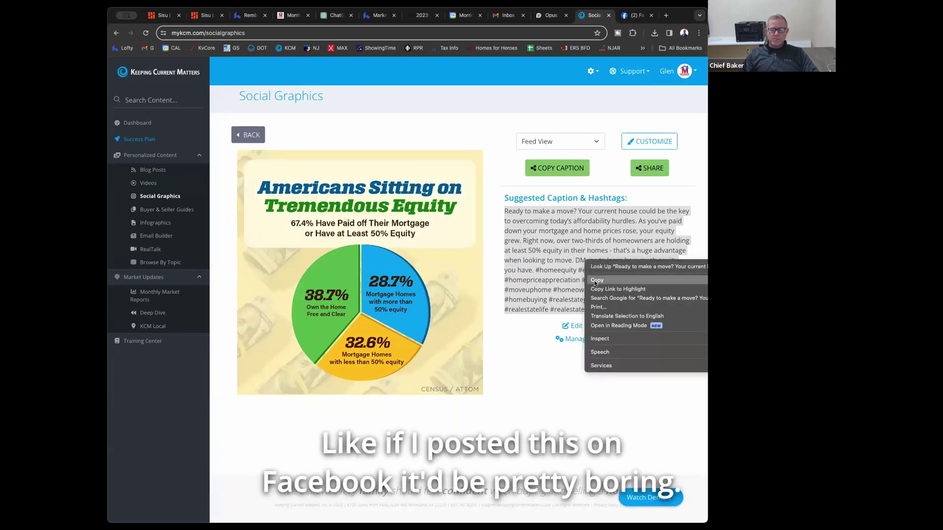
{"action": "left_click", "coordinate": [595, 281]}
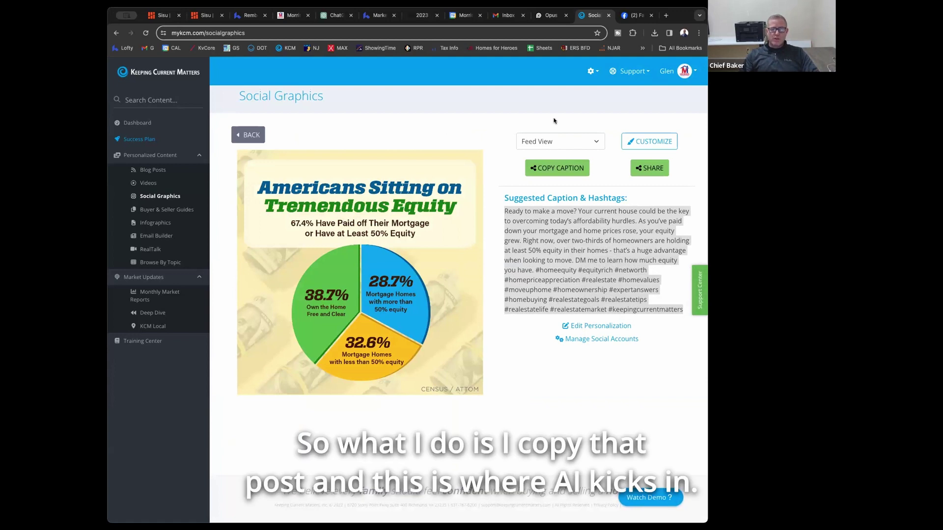
Step: In ChatGPT, send the prompt "make this post better with emoji" followed by the copied caption and hashtags
{"action": "left_click", "coordinate": [336, 16]}
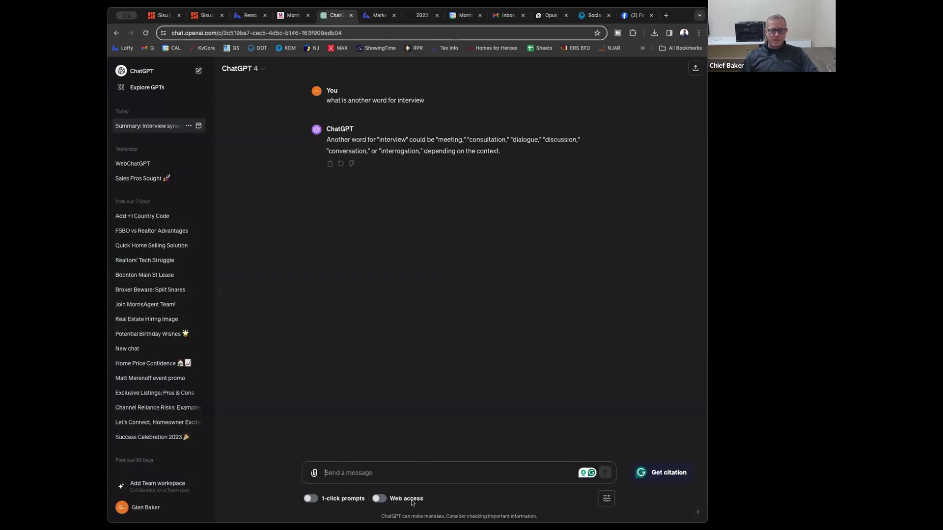
{"action": "left_click", "coordinate": [408, 473]}
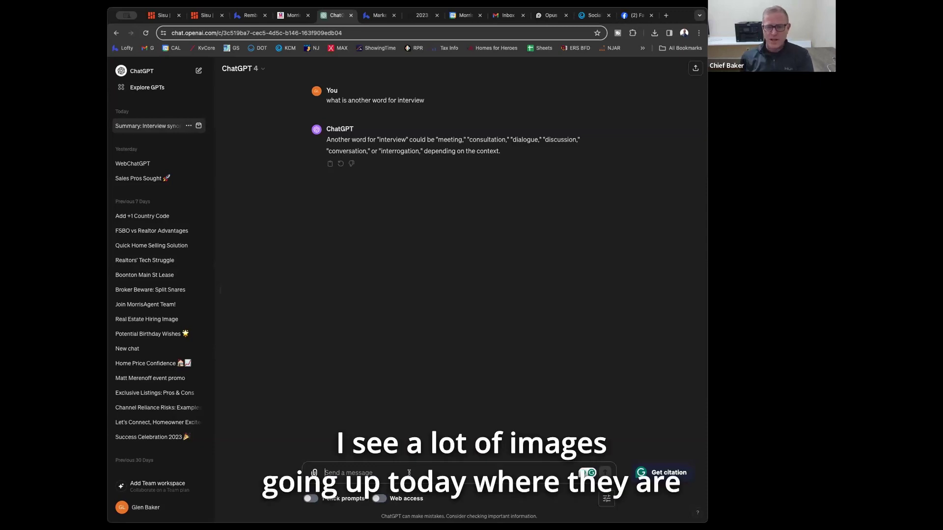
{"action": "left_click", "coordinate": [409, 473]}
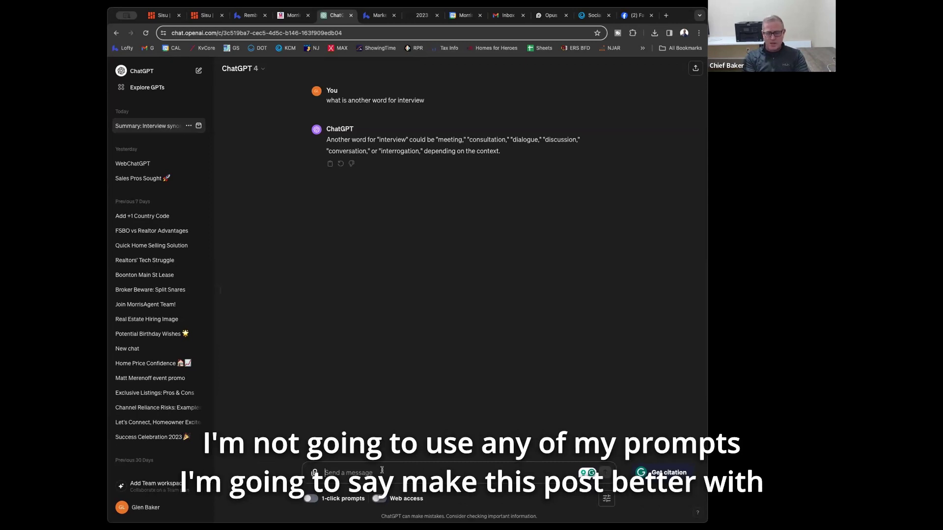
{"action": "type", "text": "make this post better with"}
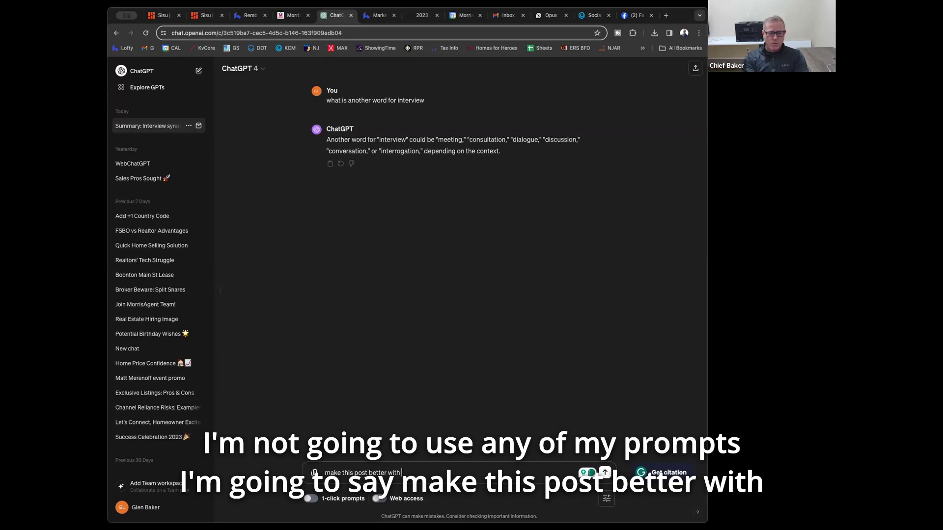
{"action": "type", "text": " emo"}
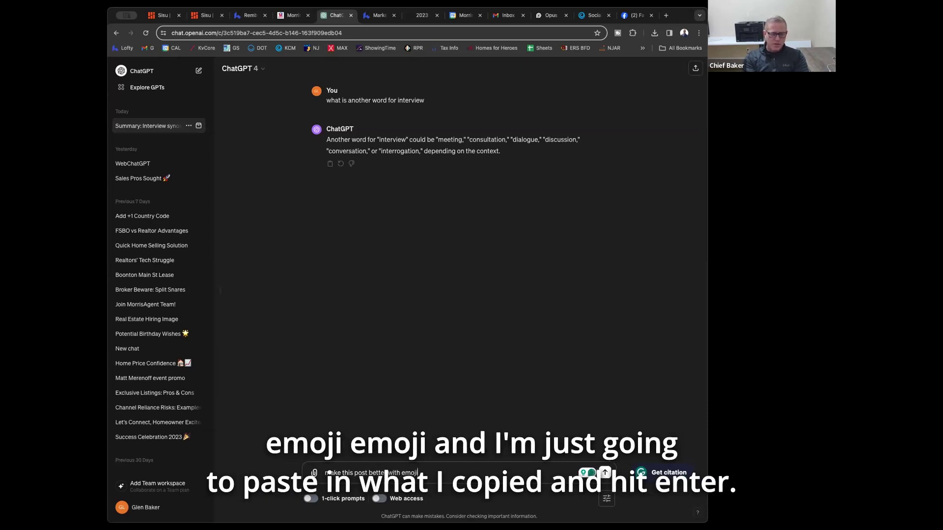
{"action": "type", "text": "ji"}
{"action": "key", "text": "super+v"}
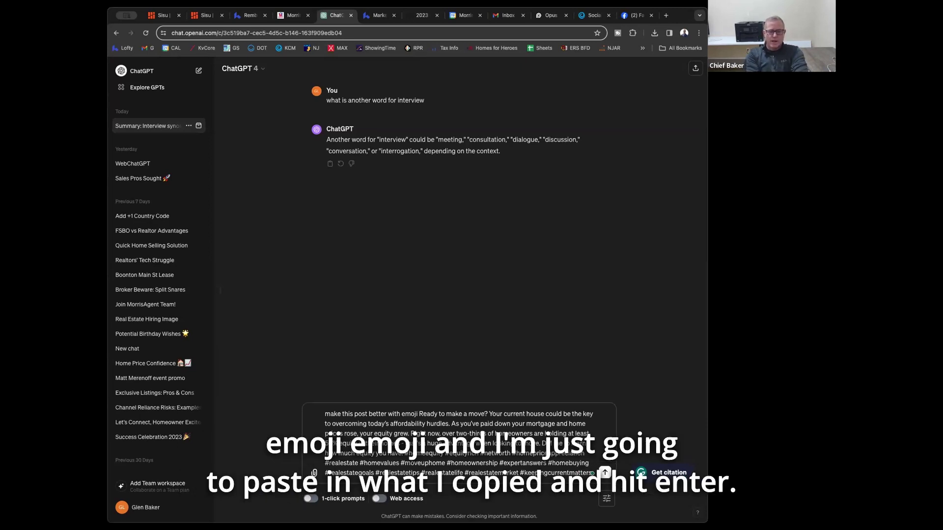
{"action": "key", "text": "Return"}
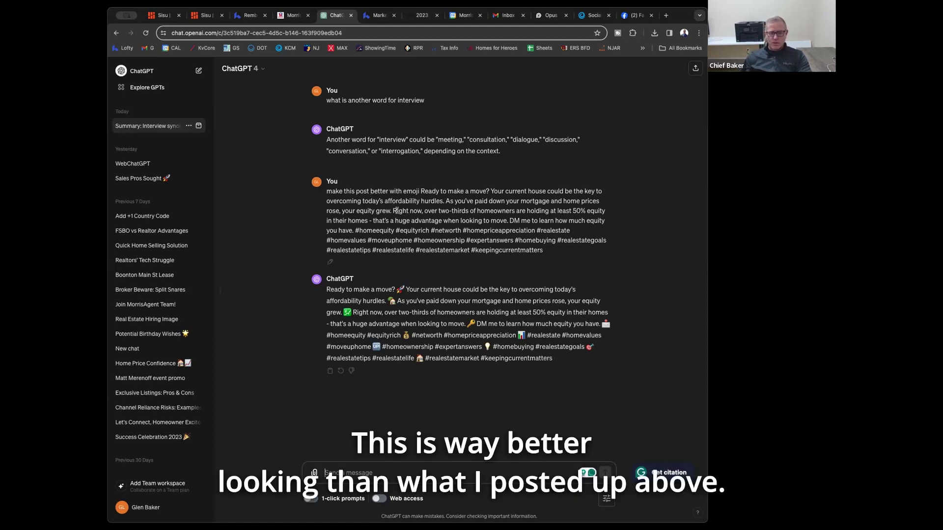
Step: Copy ChatGPT's emoji caption through #realestatemarket into the text of the Lofty post and append the hashtag #morrisagent
{"action": "left_click_drag", "start_coordinate": [325, 289], "coordinate": [480, 359]}
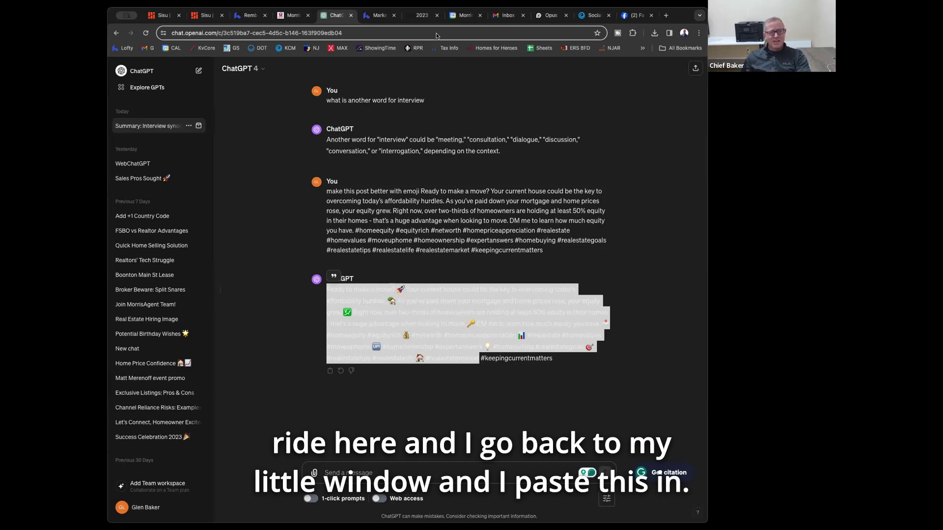
{"action": "left_click", "coordinate": [373, 15]}
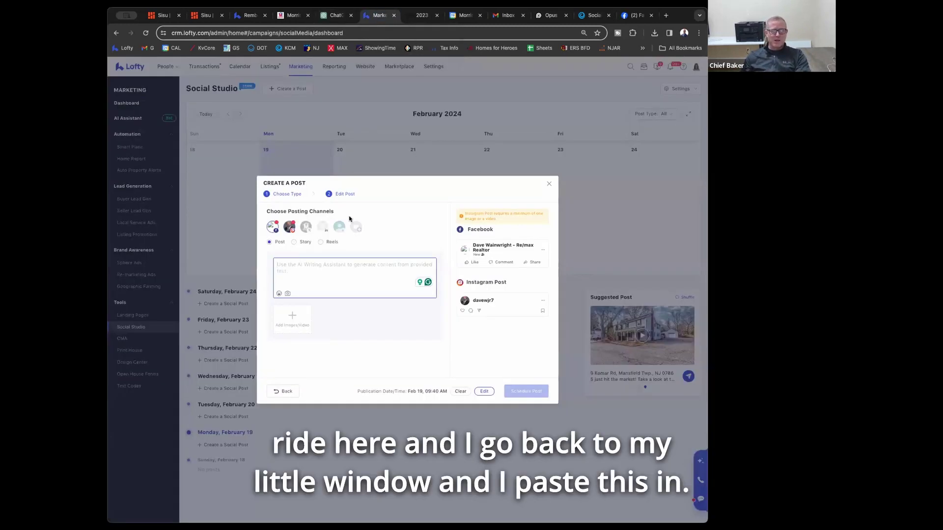
{"action": "left_click", "coordinate": [346, 278]}
{"action": "key", "text": "ctrl+v"}
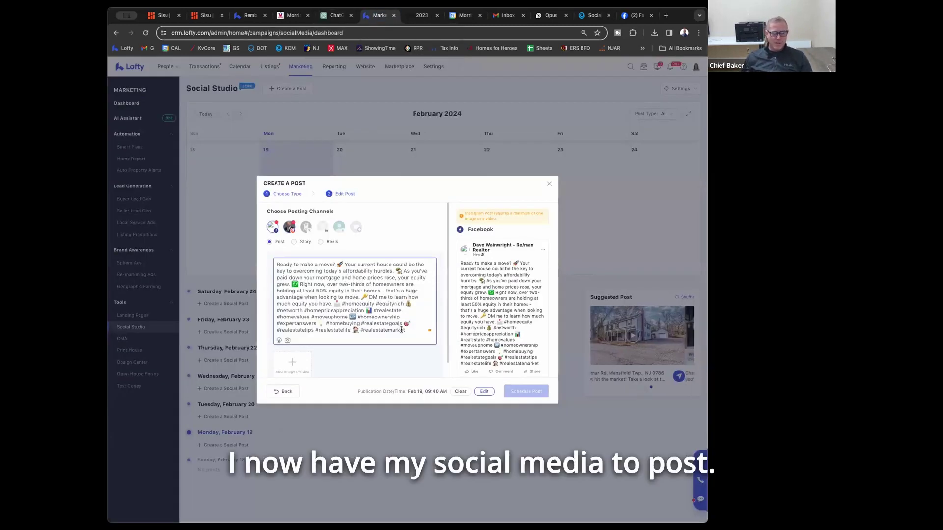
{"action": "type", "text": "#morrisagent"}
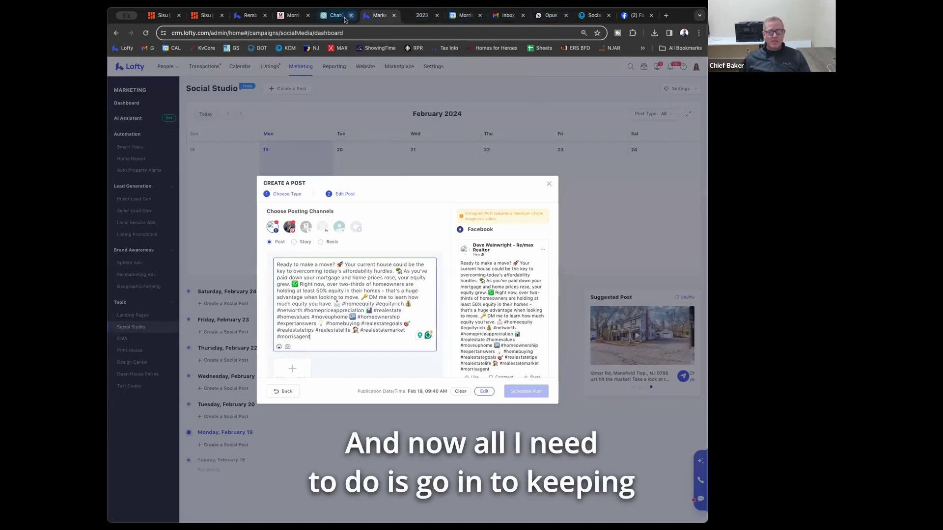
Step: In Keeping Current Matters, download the "Americans Sitting on Tremendous Equity" graphic to the Desktop under its suggested file name
{"action": "left_click", "coordinate": [591, 16]}
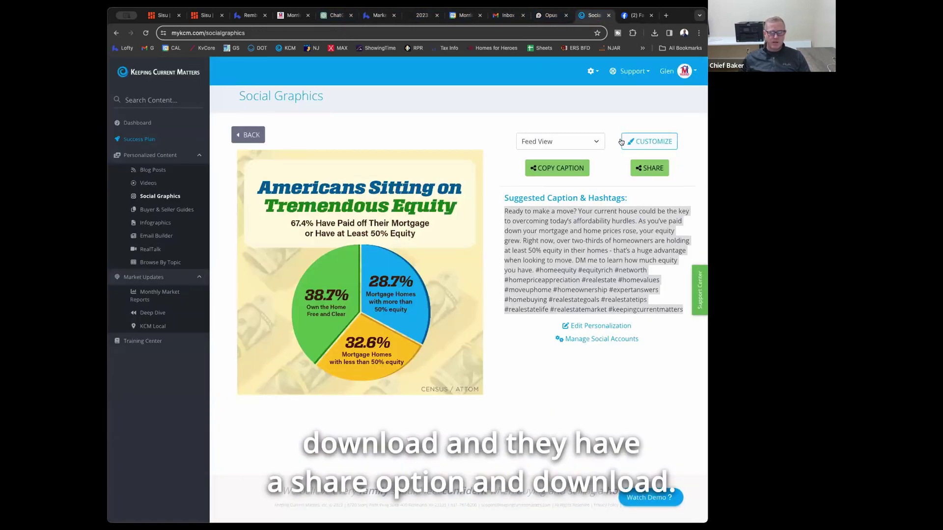
{"action": "left_click", "coordinate": [640, 169]}
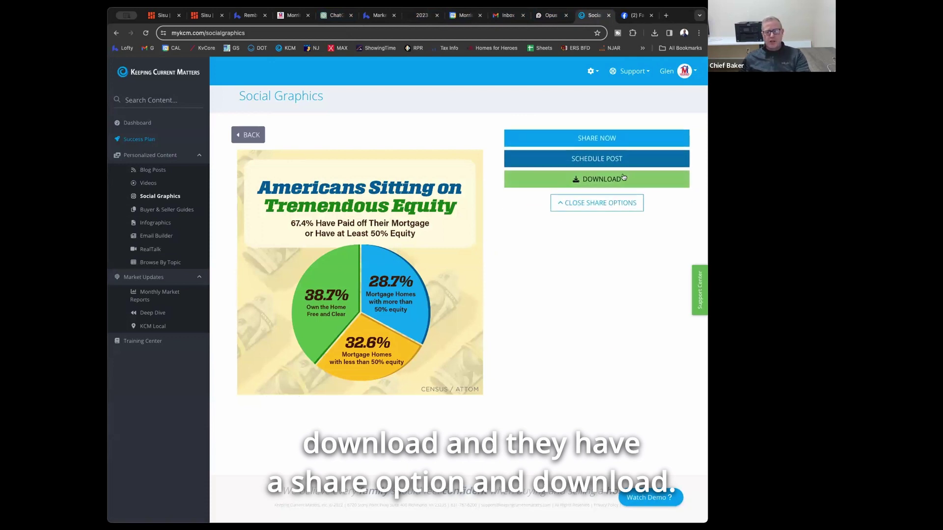
{"action": "left_click", "coordinate": [637, 174]}
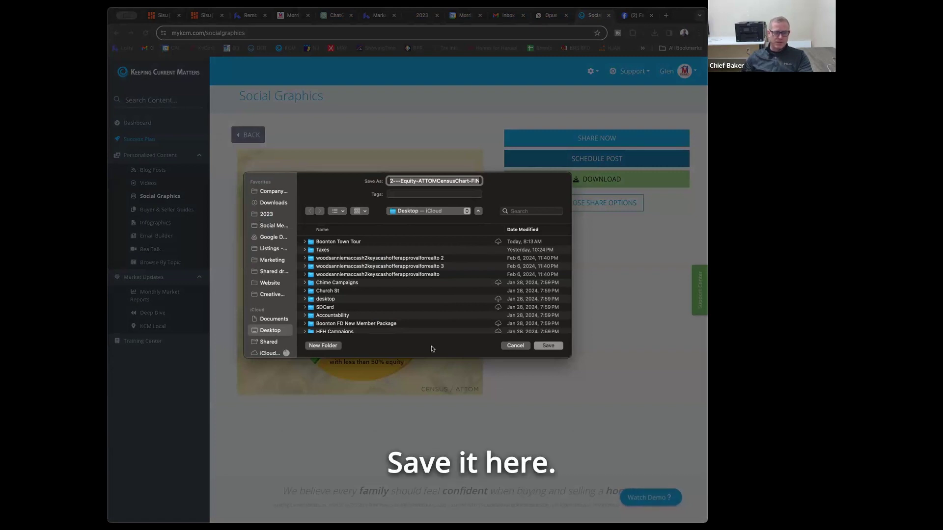
{"action": "left_click", "coordinate": [548, 346]}
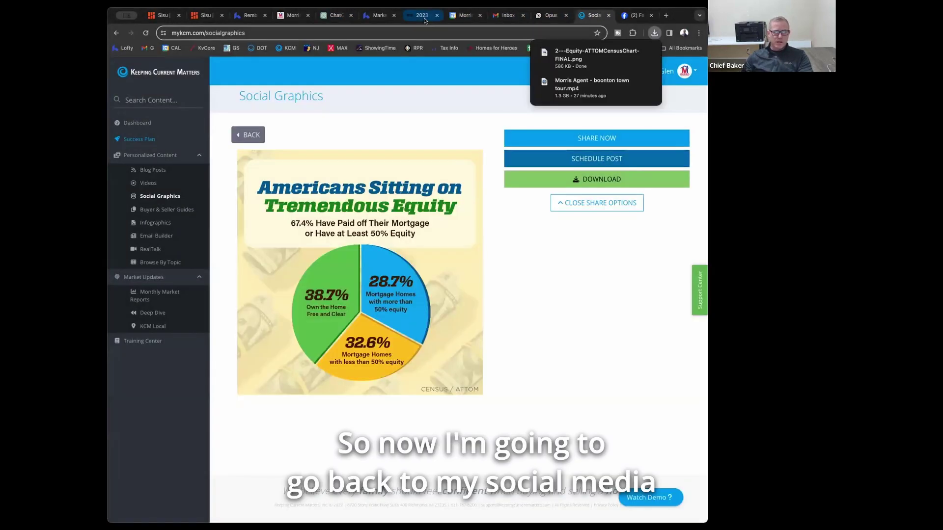
{"action": "left_click", "coordinate": [380, 19]}
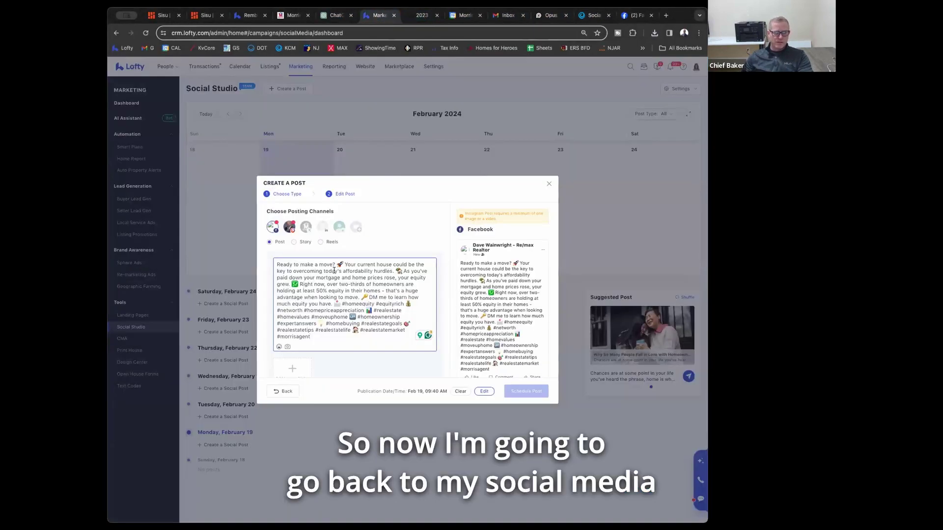
{"action": "left_click", "coordinate": [297, 368]}
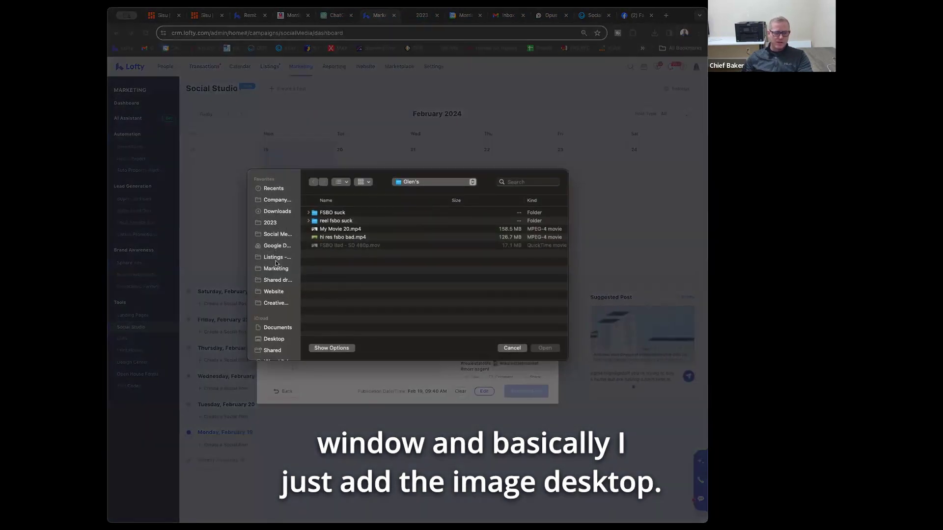
{"action": "left_click", "coordinate": [287, 338]}
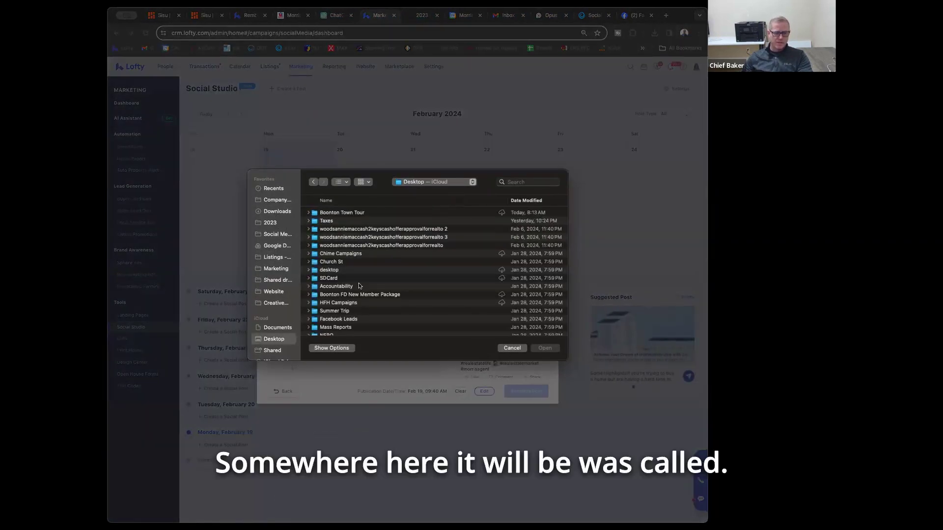
{"action": "left_click", "coordinate": [520, 200]}
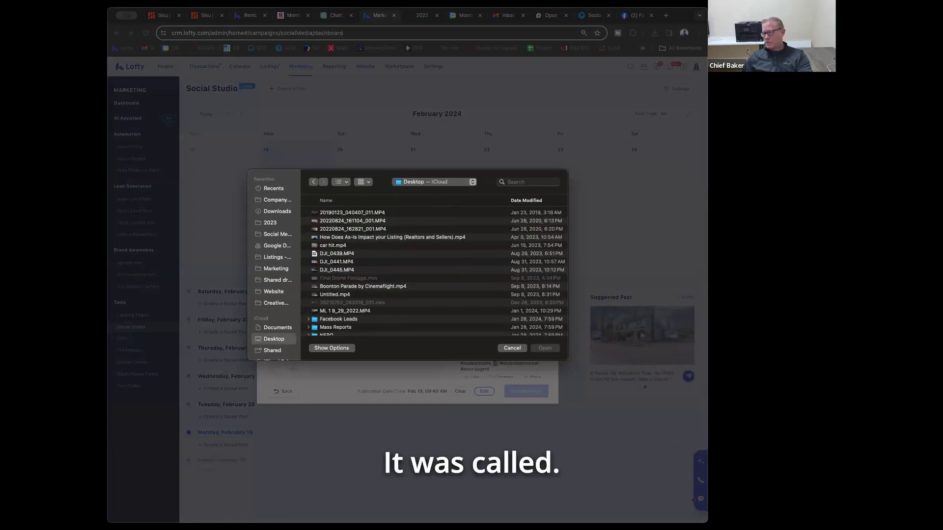
{"action": "left_click", "coordinate": [275, 188]}
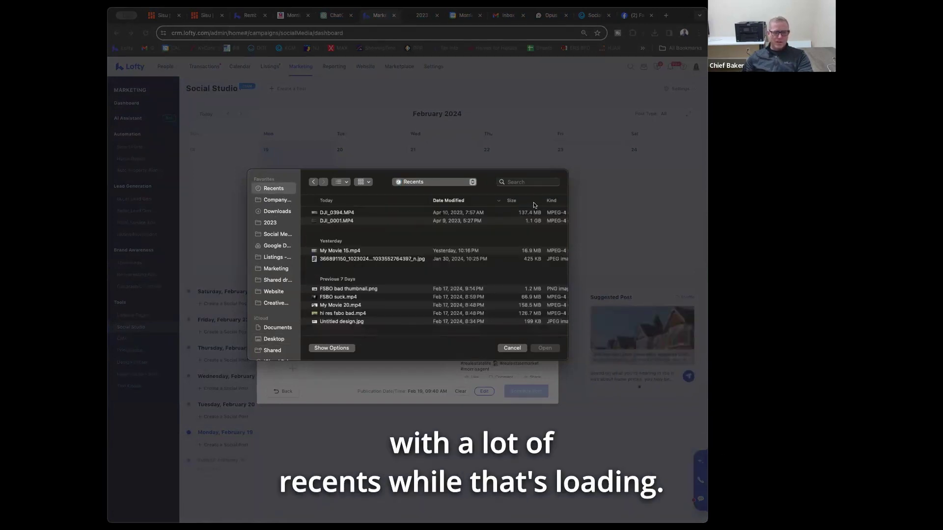
{"action": "left_click", "coordinate": [379, 251]}
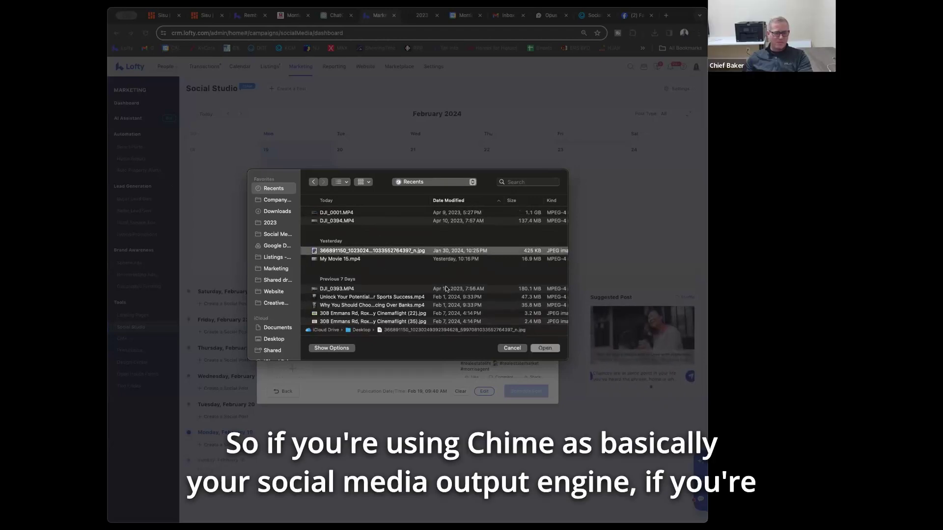
{"action": "scroll", "coordinate": [447, 289], "scroll_direction": "down", "scroll_amount": 3}
{"action": "scroll", "coordinate": [447, 289], "scroll_direction": "down", "scroll_amount": 10}
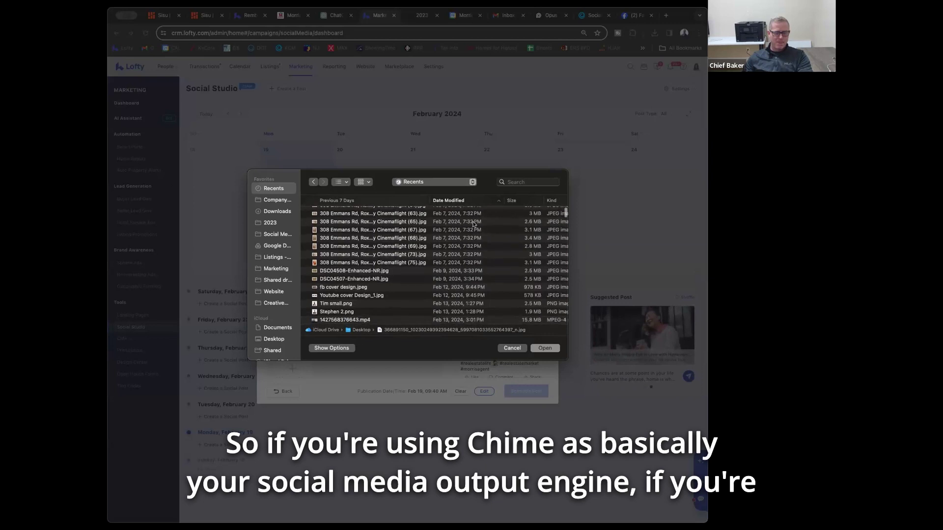
{"action": "left_click", "coordinate": [469, 202]}
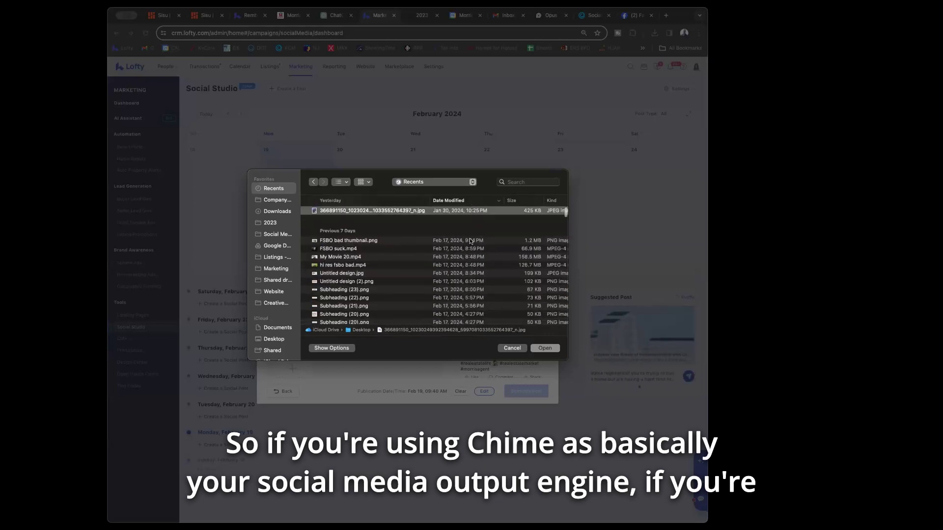
{"action": "left_click", "coordinate": [511, 349]}
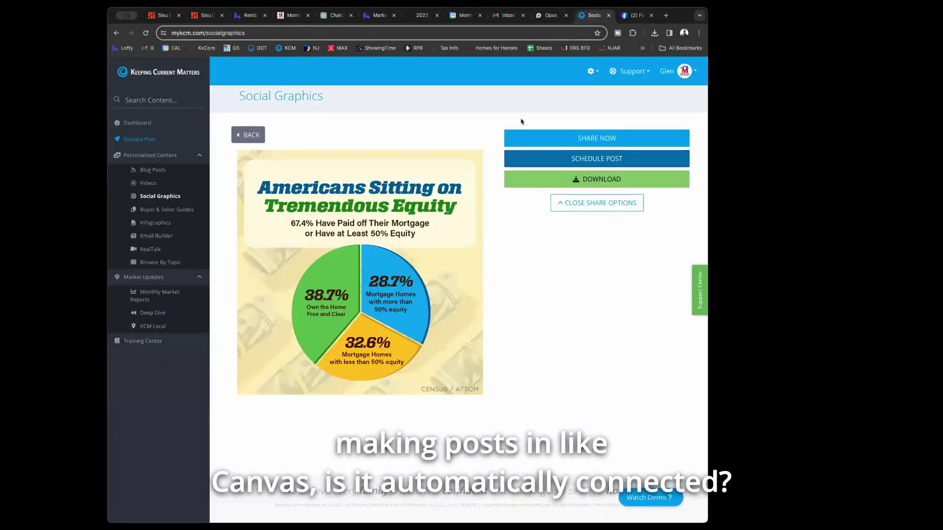
Step: Take a screenshot of the equity graphic in Keeping Current Matters and add that image from the Desktop to the Lofty post
{"action": "key", "text": "super+shift+4"}
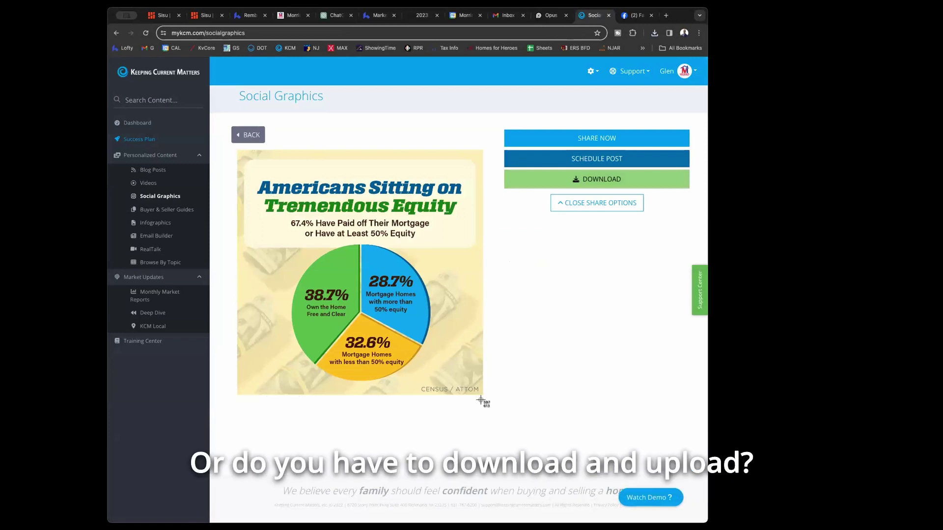
{"action": "key", "text": "Escape"}
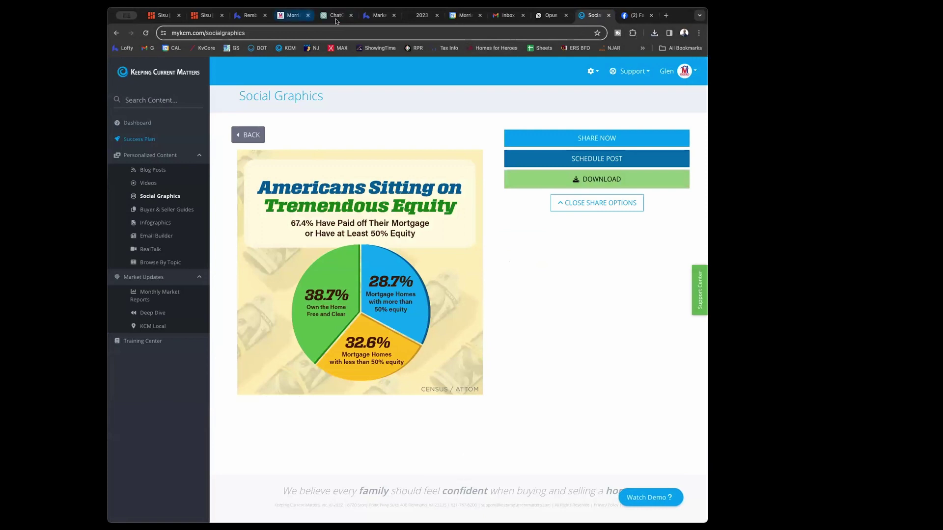
{"action": "left_click", "coordinate": [379, 19]}
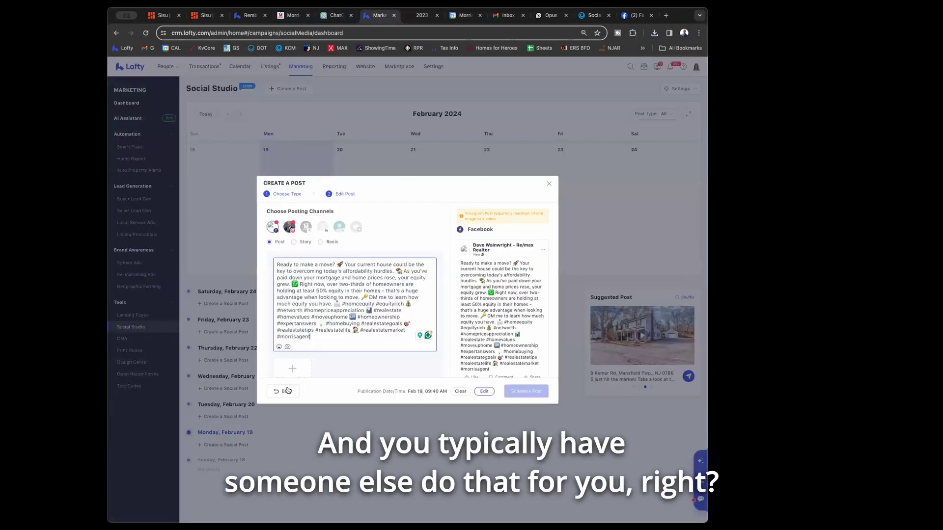
{"action": "left_click", "coordinate": [290, 369]}
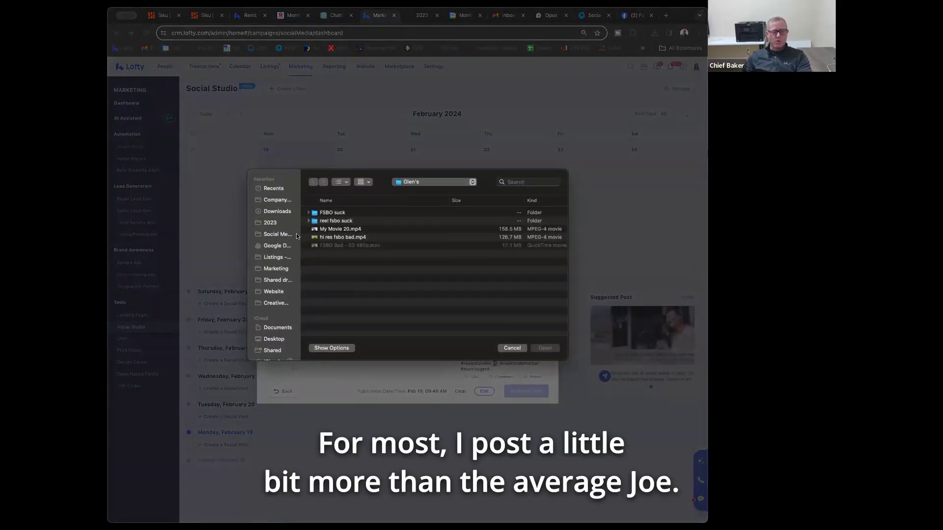
{"action": "left_click", "coordinate": [279, 341]}
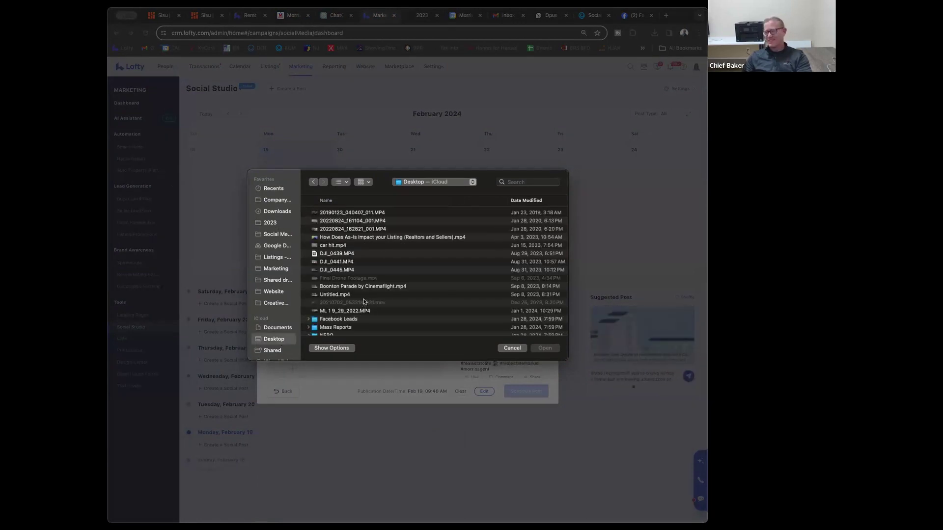
{"action": "left_click", "coordinate": [520, 201]}
{"action": "left_click", "coordinate": [356, 214]}
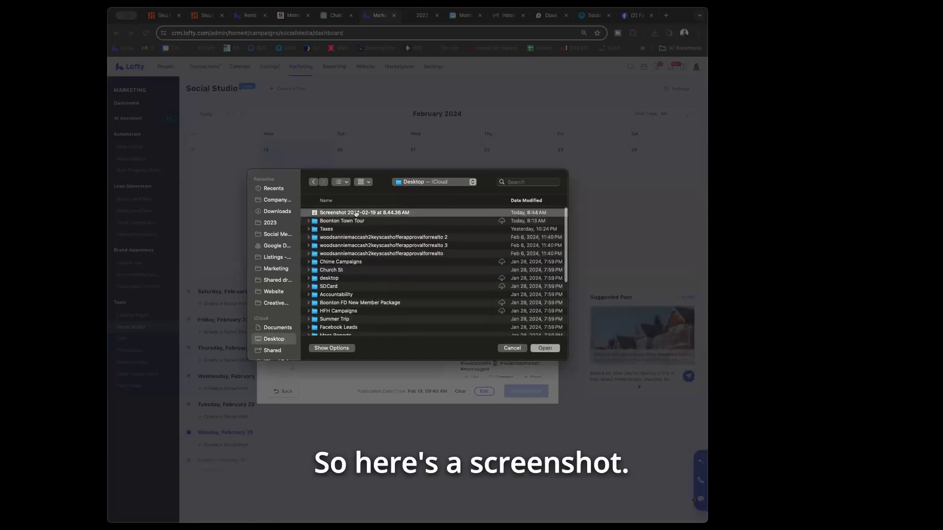
{"action": "double_click", "coordinate": [357, 214]}
Step: Review the post's image, caption, channels and publication time, and schedule the post
{"action": "scroll", "coordinate": [306, 362], "scroll_direction": "down", "scroll_amount": 2}
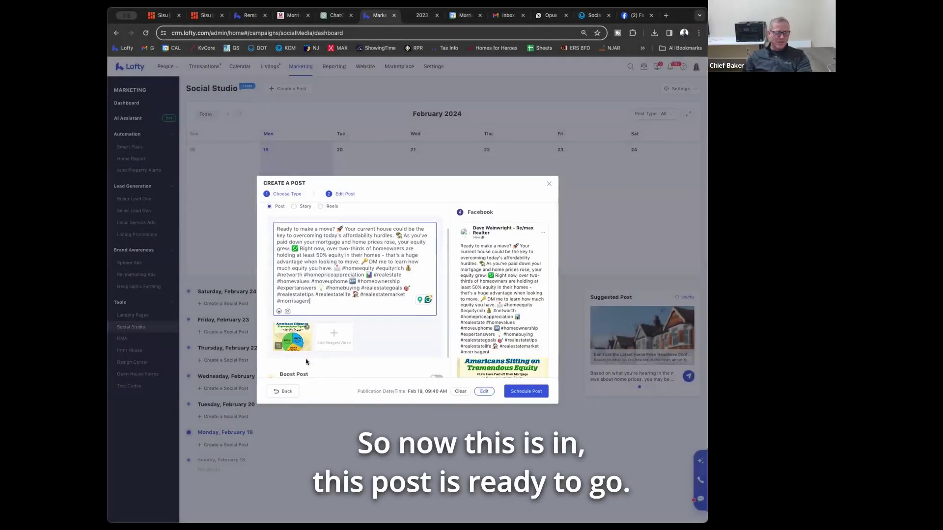
{"action": "scroll", "coordinate": [302, 344], "scroll_direction": "up", "scroll_amount": 2}
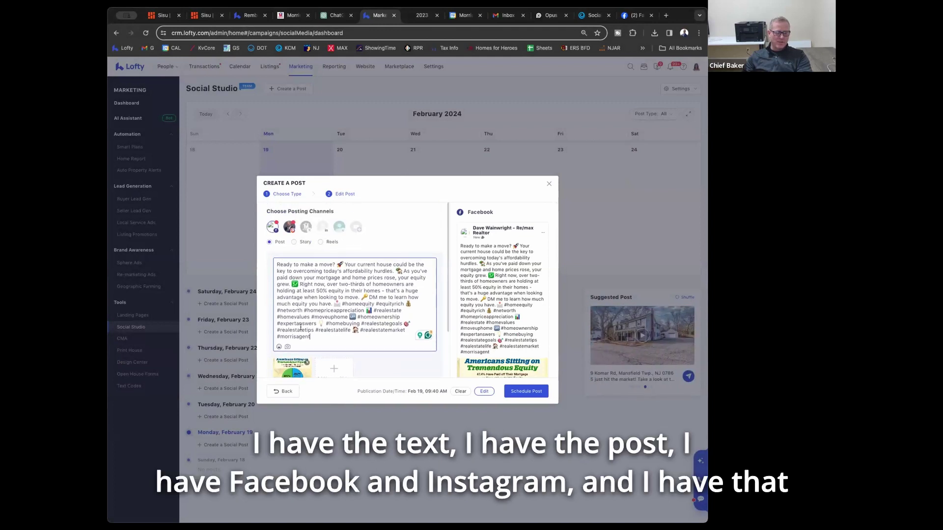
{"action": "mouse_move", "coordinate": [284, 228]}
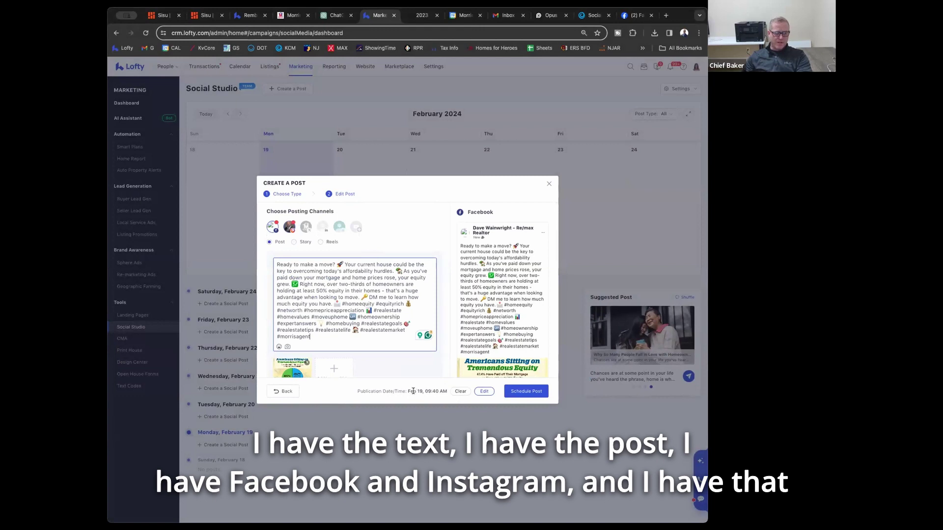
{"action": "left_click", "coordinate": [522, 392]}
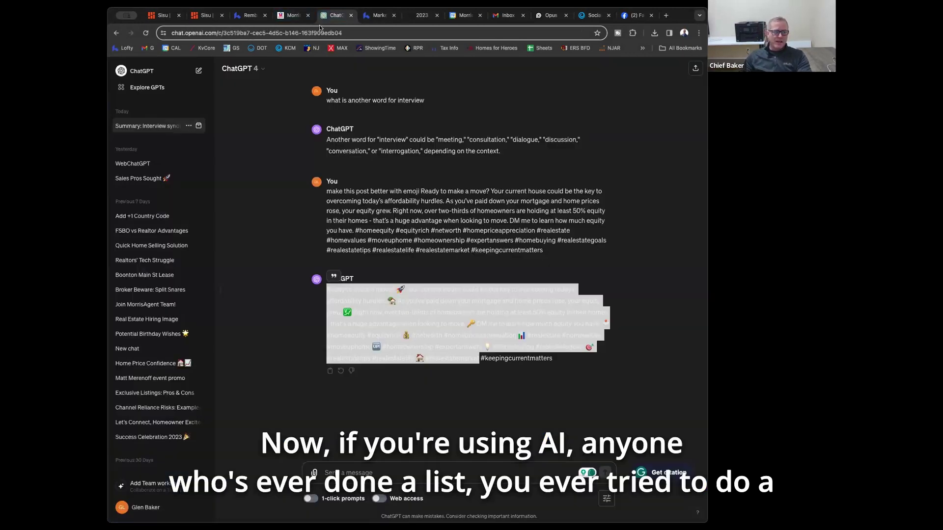
Step: In a new ChatGPT chat, request "write me a video script on real estate door knocking make it friendly and interesting"
{"action": "left_click", "coordinate": [336, 15]}
{"action": "left_click", "coordinate": [355, 472]}
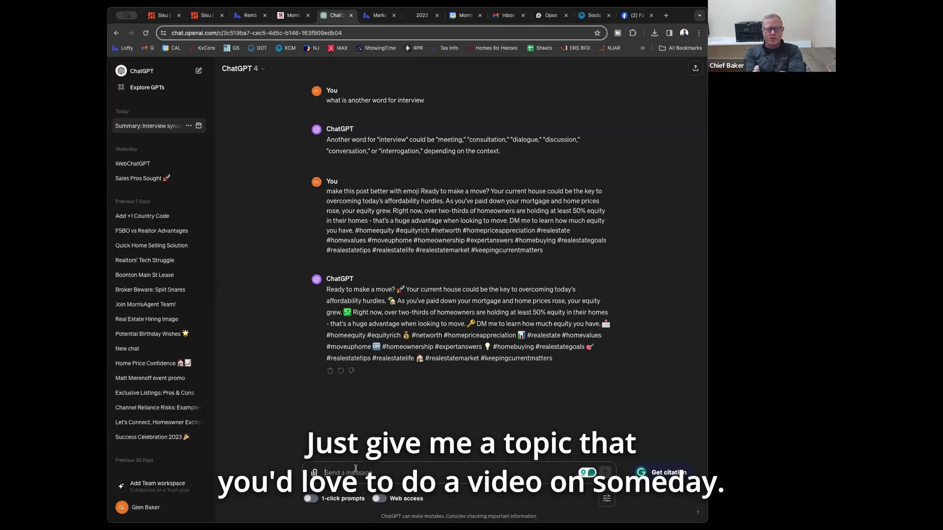
{"action": "left_click", "coordinate": [198, 70]}
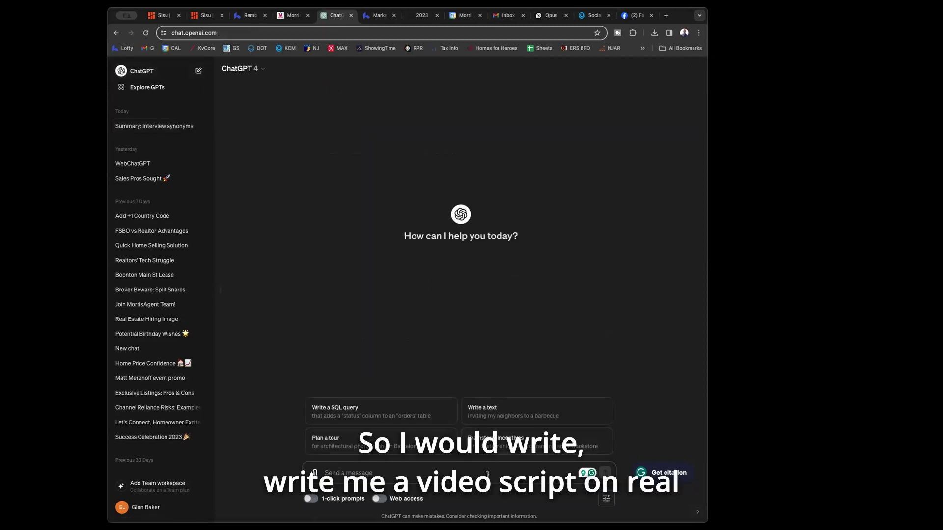
{"action": "type", "text": "write me a video scrip"}
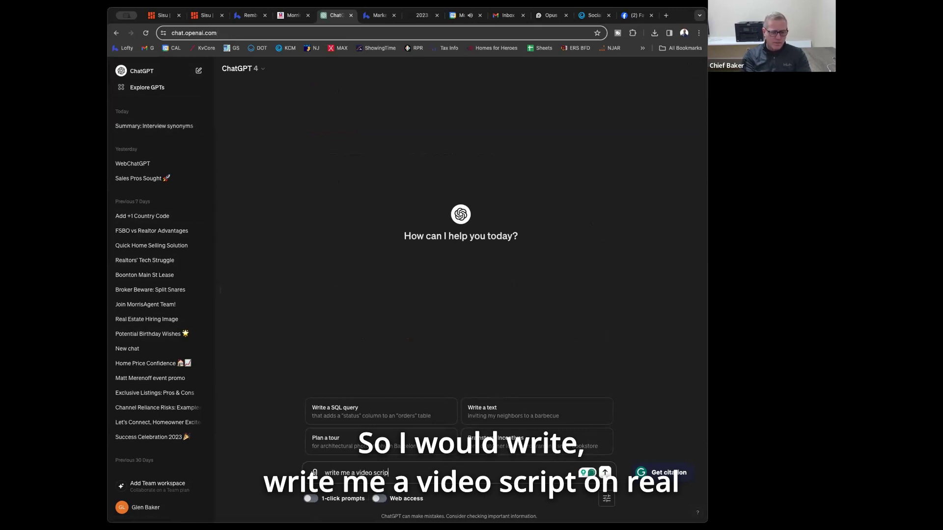
{"action": "type", "text": "t on"}
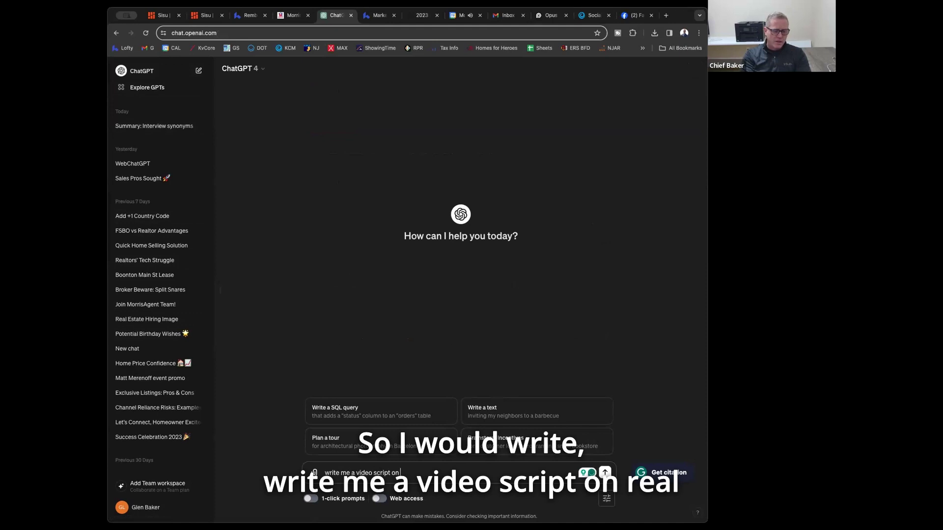
{"action": "type", "text": " real estate"}
{"action": "key", "text": "BackSpace"}
{"action": "type", "text": "te d"}
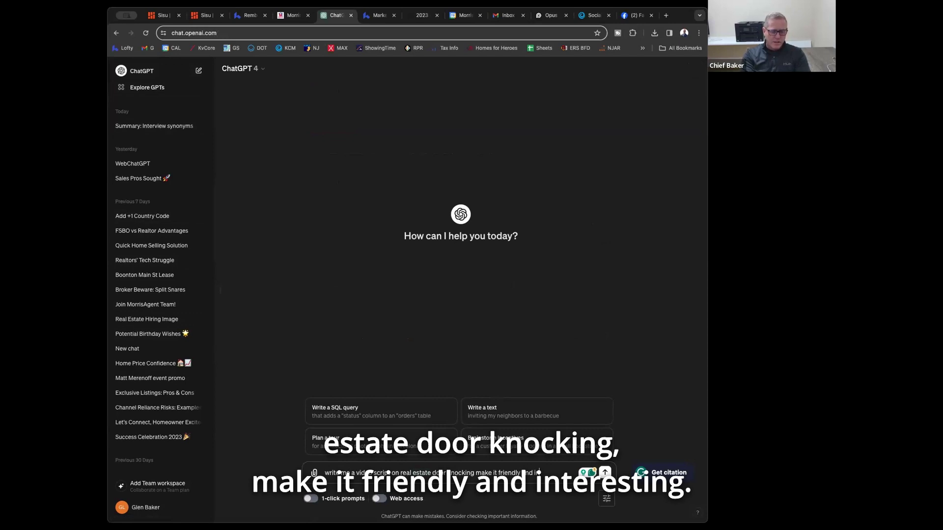
{"action": "type", "text": "nteresting"}
{"action": "key", "text": "Return"}
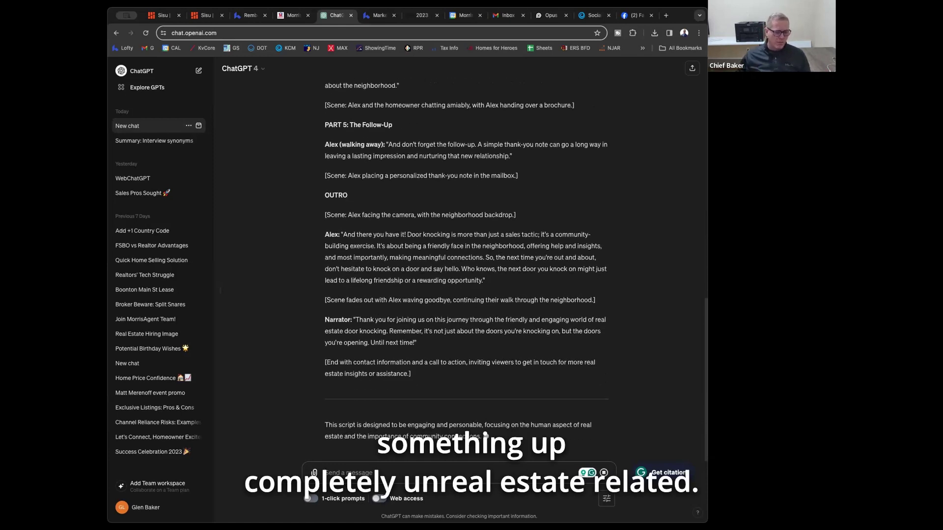
Step: Look through the earlier conversations in the ChatGPT chat history
{"action": "scroll", "coordinate": [147, 422], "scroll_direction": "down", "scroll_amount": 5}
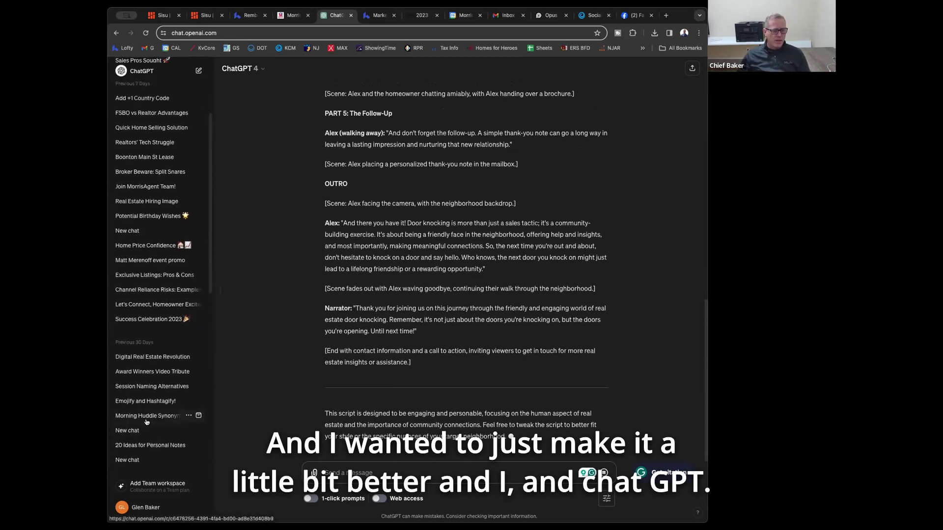
{"action": "scroll", "coordinate": [146, 422], "scroll_direction": "down", "scroll_amount": 6}
{"action": "scroll", "coordinate": [147, 420], "scroll_direction": "down", "scroll_amount": 4}
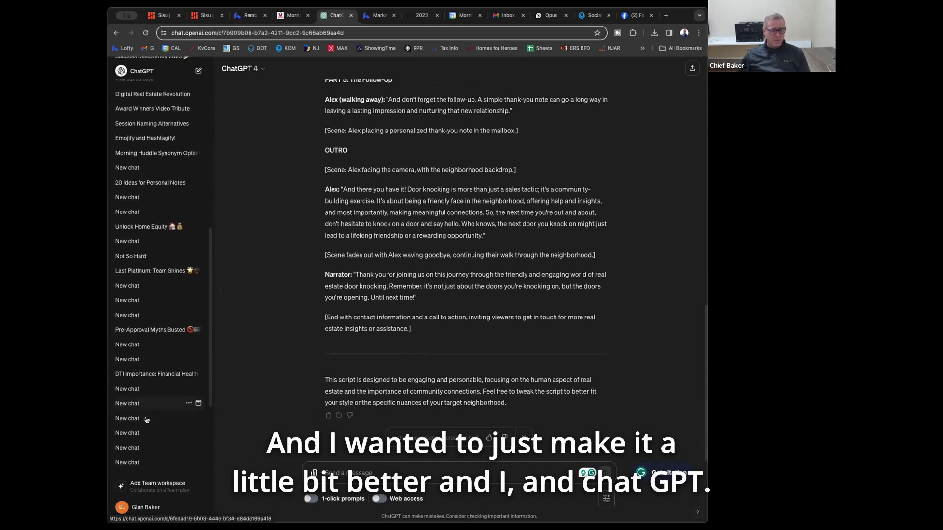
{"action": "scroll", "coordinate": [146, 419], "scroll_direction": "down", "scroll_amount": 4}
{"action": "scroll", "coordinate": [146, 418], "scroll_direction": "up", "scroll_amount": 10}
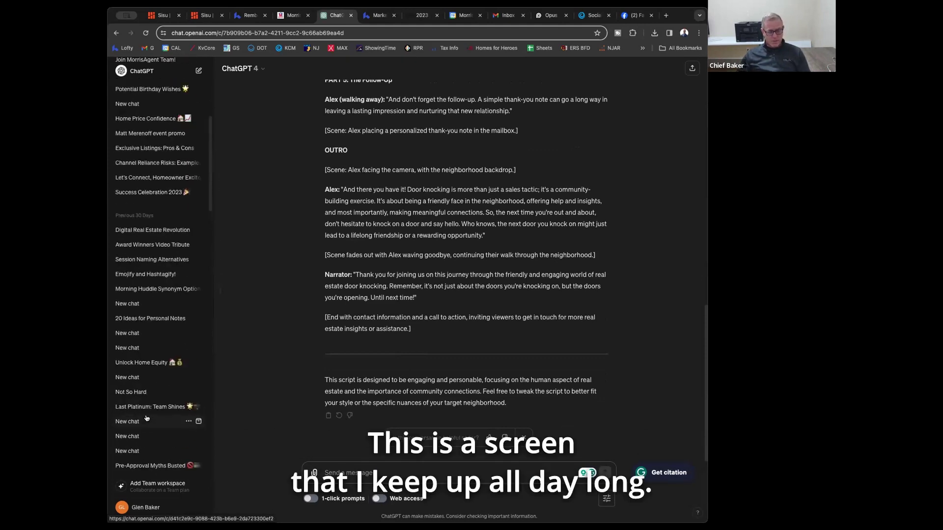
{"action": "scroll", "coordinate": [146, 419], "scroll_direction": "up", "scroll_amount": 10}
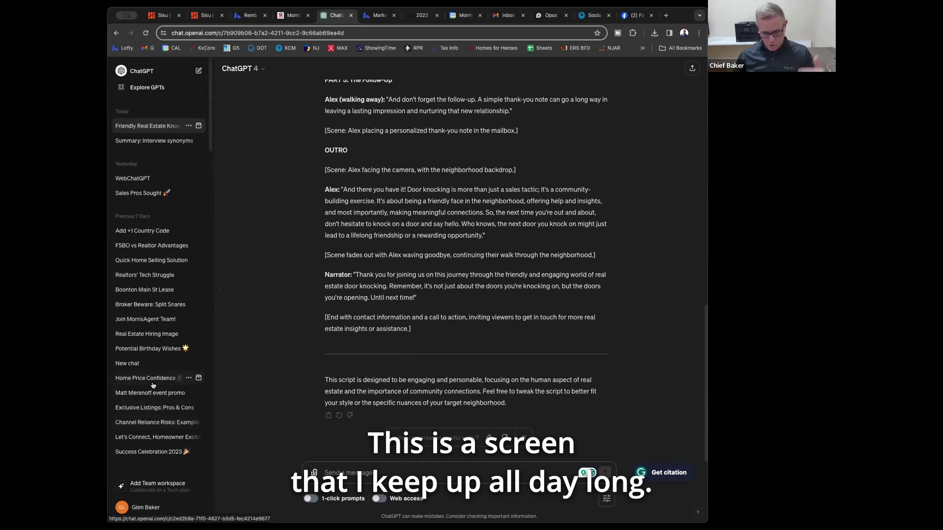
{"action": "scroll", "coordinate": [163, 227], "scroll_direction": "down", "scroll_amount": 1}
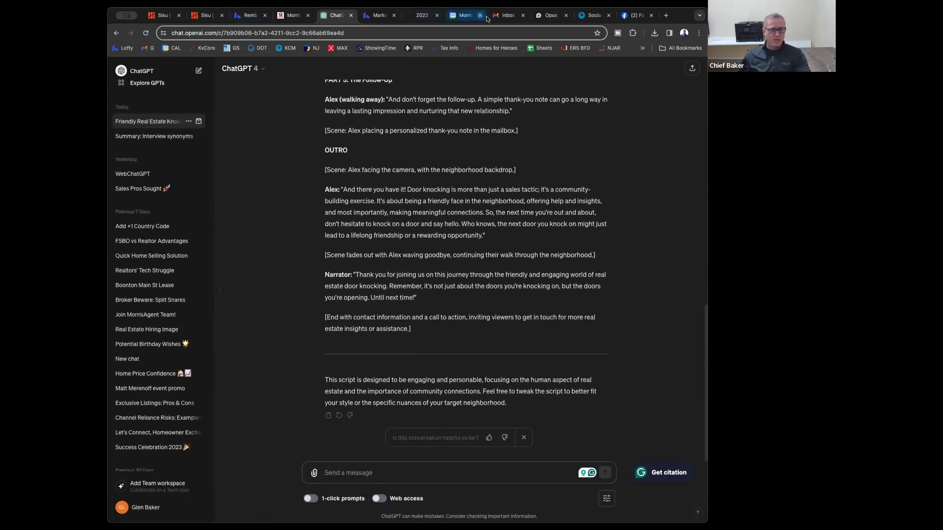
Step: In Gmail, open the "Team Leader Meeting 8:30 Today" email and copy its text from "Team Leaders" through the 8:30-9:30 session time
{"action": "left_click", "coordinate": [507, 15]}
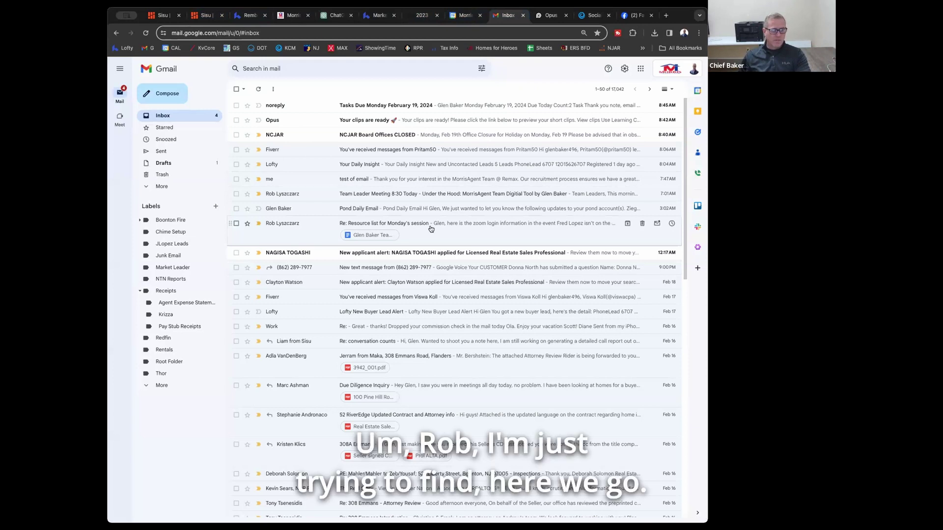
{"action": "left_click", "coordinate": [406, 194]}
{"action": "left_click_drag", "start_coordinate": [252, 159], "coordinate": [302, 162]}
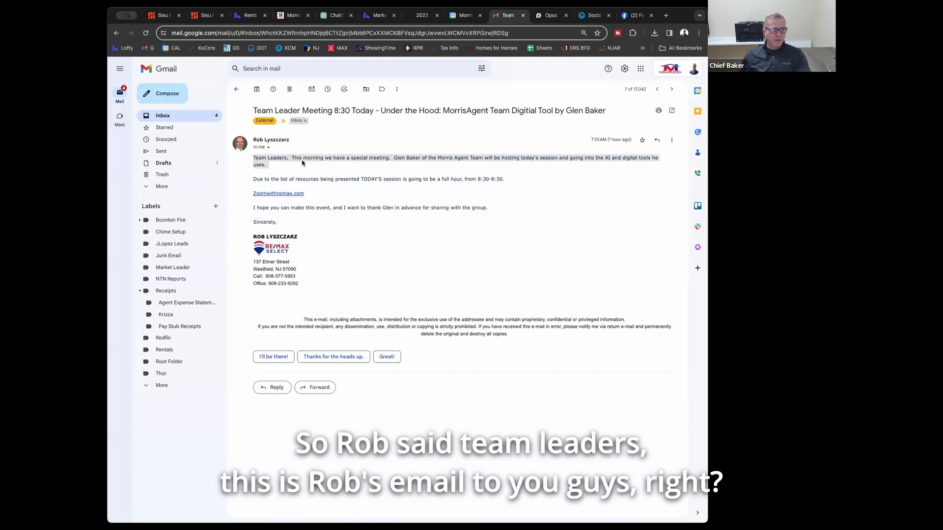
{"action": "left_click_drag", "start_coordinate": [483, 176], "coordinate": [510, 181]}
{"action": "key", "text": "ctrl+c"}
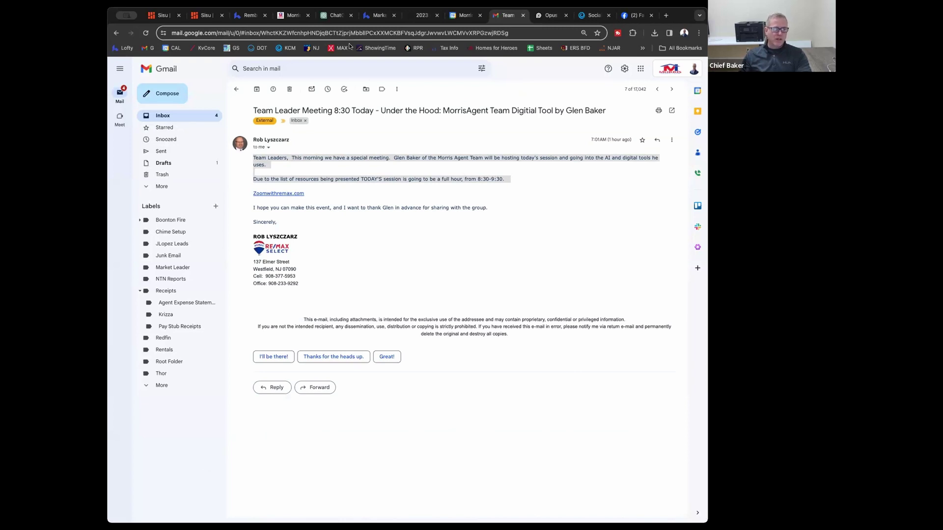
Step: Ask ChatGPT in the door knocking chat to "make it better." with the copied meeting announcement included
{"action": "left_click", "coordinate": [334, 15]}
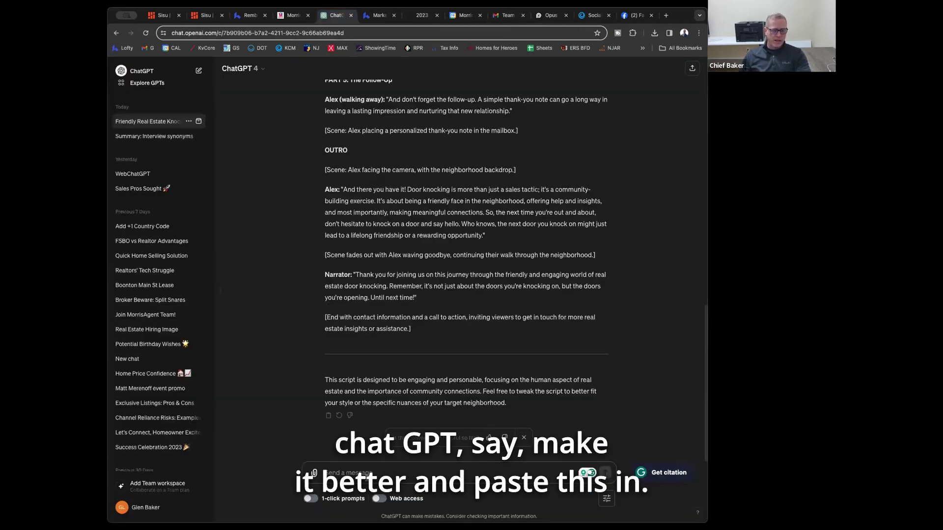
{"action": "type", "text": "make it better."}
{"action": "key", "text": "ctrl+v"}
{"action": "key", "text": "Return"}
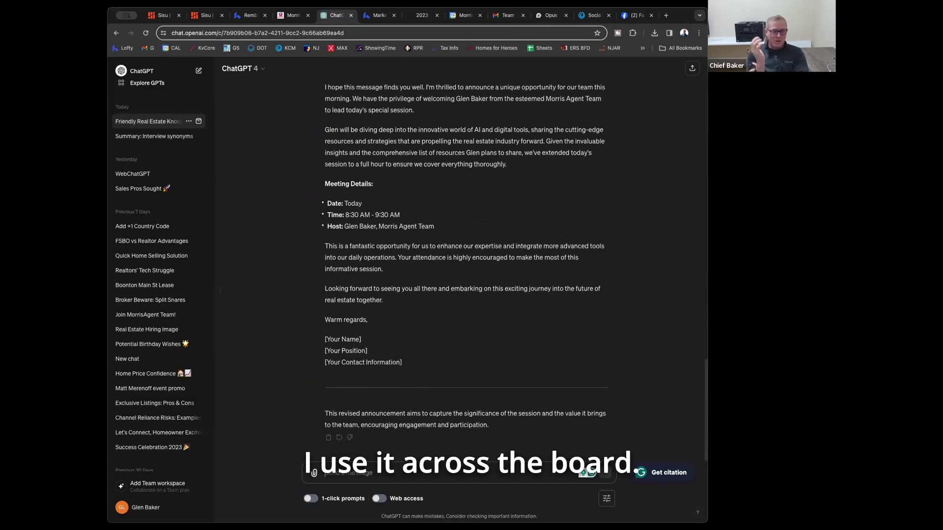
Step: Find the "Heroic Boonton Fire Rescue" conversation in the chat history and read its original report and ChatGPT's rewritten version
{"action": "scroll", "coordinate": [150, 305], "scroll_direction": "down", "scroll_amount": 5}
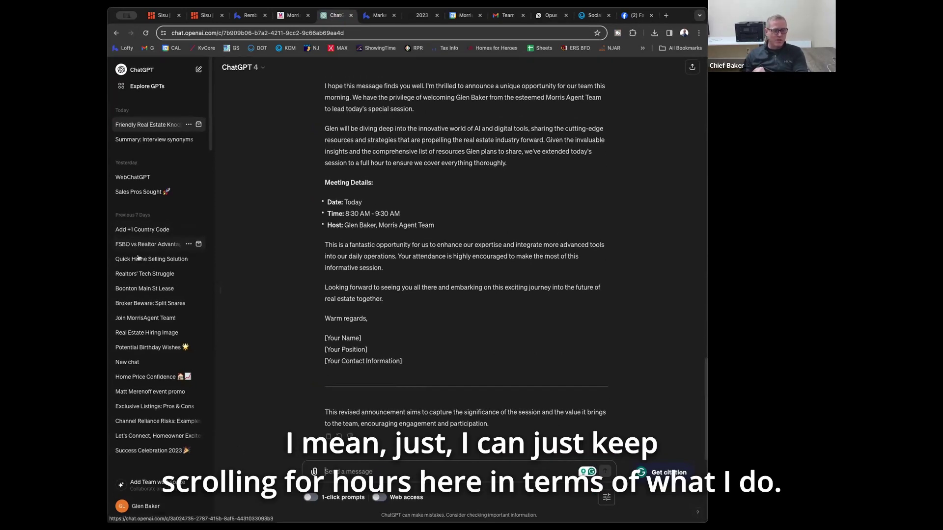
{"action": "scroll", "coordinate": [150, 305], "scroll_direction": "down", "scroll_amount": 15}
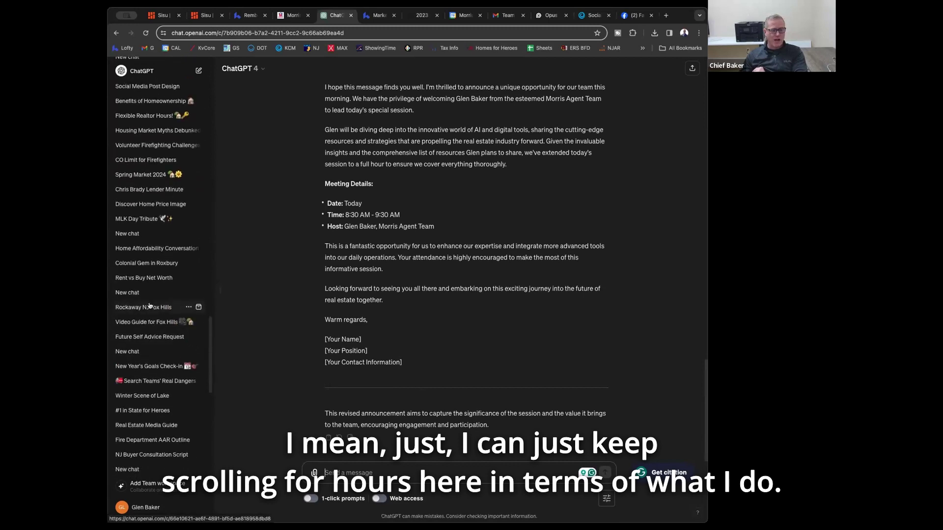
{"action": "scroll", "coordinate": [149, 306], "scroll_direction": "down", "scroll_amount": 3}
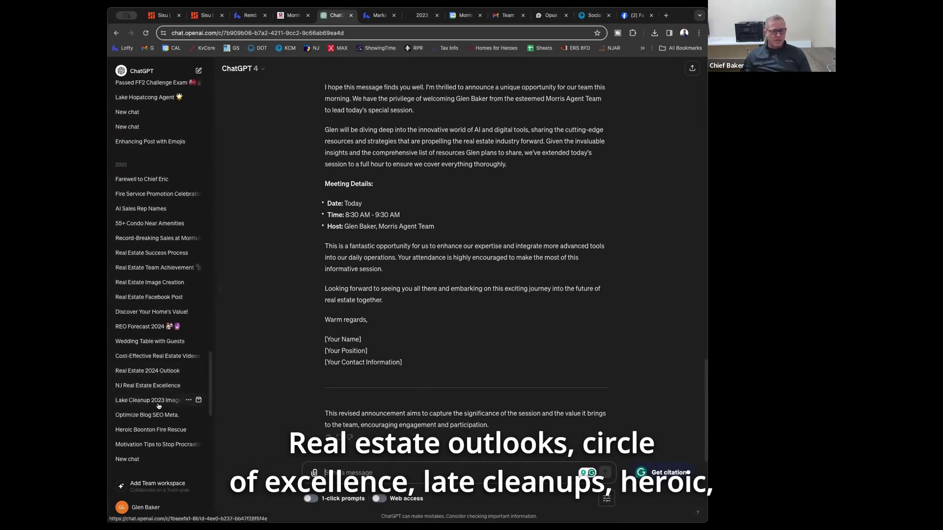
{"action": "left_click", "coordinate": [162, 435]}
{"action": "scroll", "coordinate": [370, 316], "scroll_direction": "up", "scroll_amount": 10}
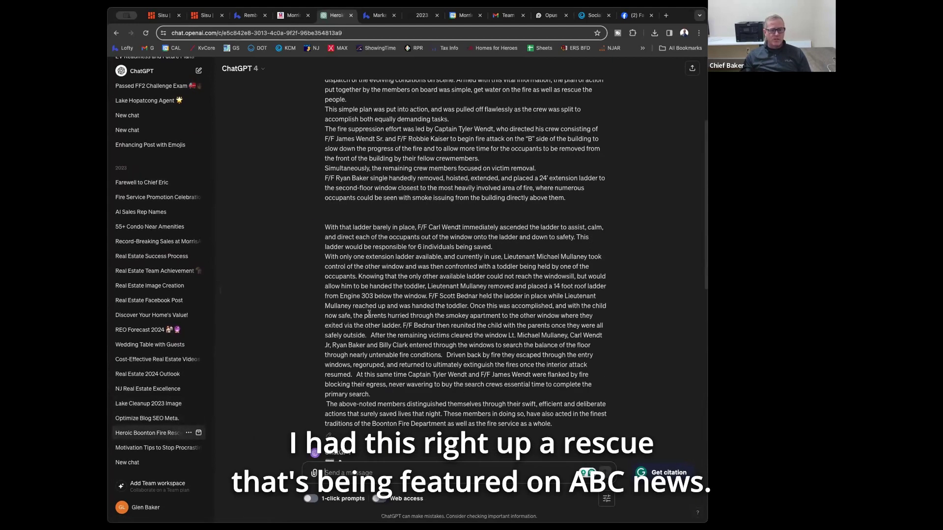
{"action": "scroll", "coordinate": [369, 316], "scroll_direction": "down", "scroll_amount": 7}
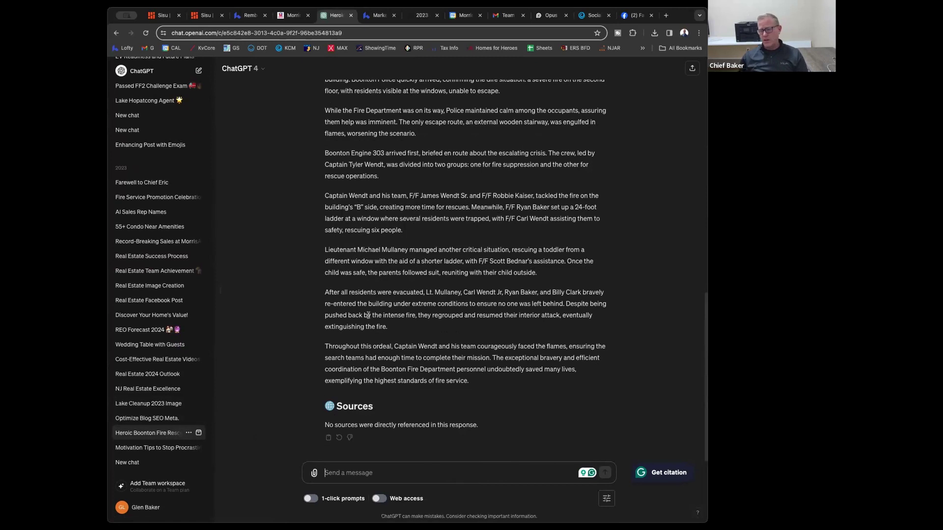
{"action": "scroll", "coordinate": [382, 306], "scroll_direction": "up", "scroll_amount": 1}
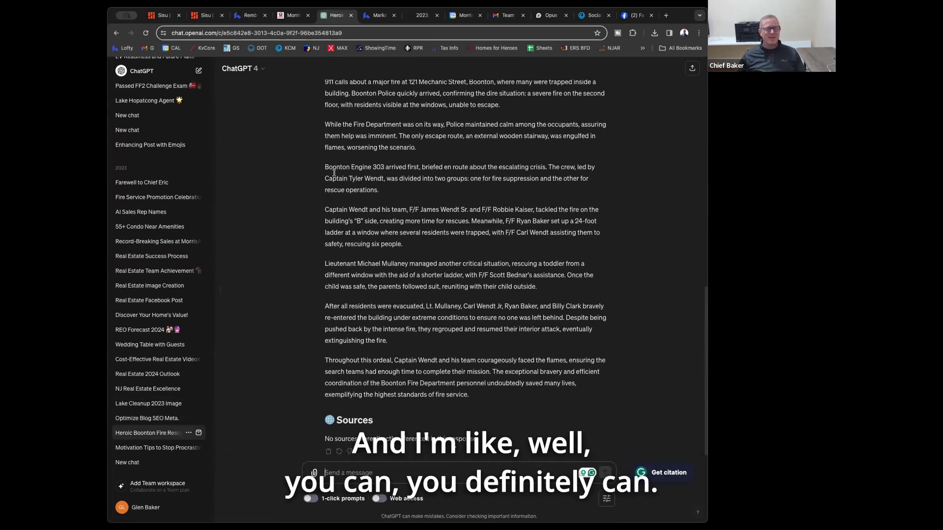
{"action": "scroll", "coordinate": [523, 64], "scroll_direction": "down", "scroll_amount": 1}
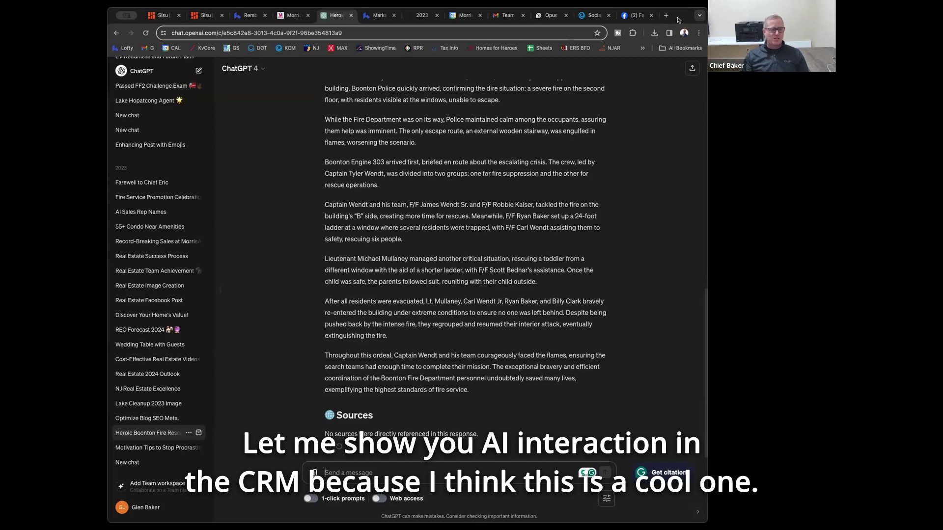
Step: Switch to the open lead record in Lofty and examine its earliest activities and the assigned AI assistant
{"action": "left_click", "coordinate": [248, 16]}
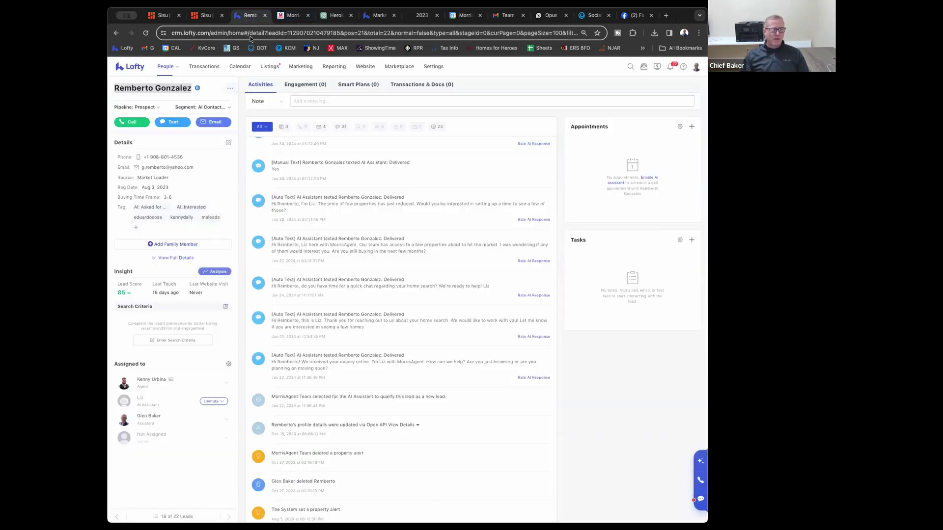
{"action": "scroll", "coordinate": [426, 275], "scroll_direction": "down", "scroll_amount": 4}
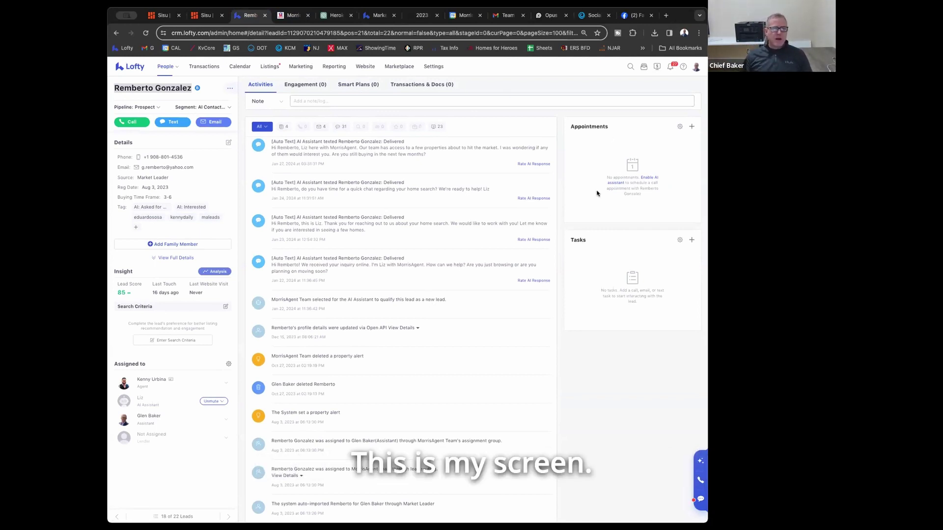
{"action": "scroll", "coordinate": [317, 257], "scroll_direction": "up", "scroll_amount": 1}
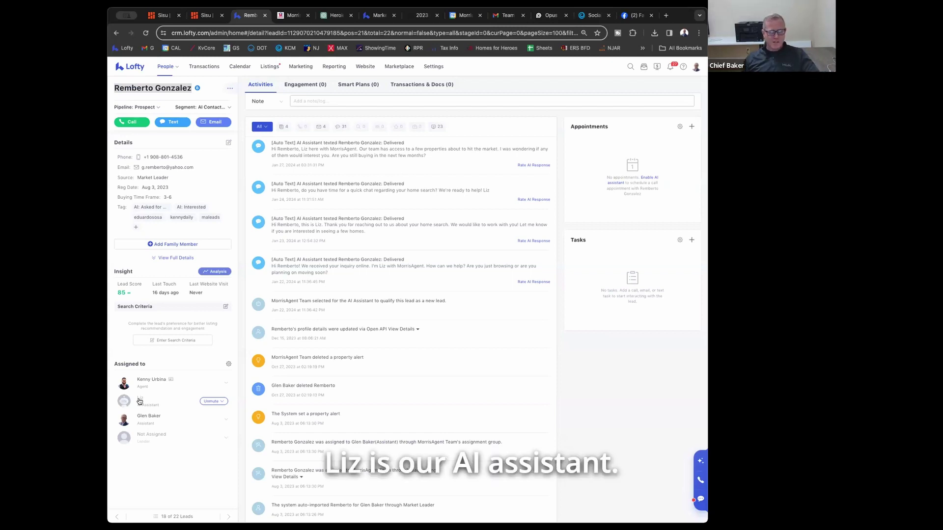
{"action": "left_click", "coordinate": [212, 401]}
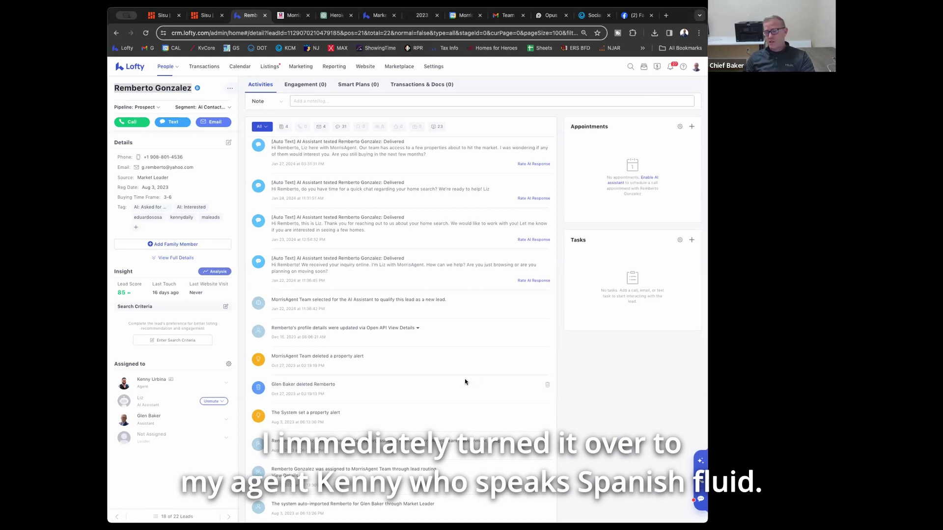
Step: Read the AI assistant's first auto text in the lead's activity feed, sent Jan 22, 2024 about the online inquiry
{"action": "scroll", "coordinate": [450, 373], "scroll_direction": "up", "scroll_amount": 1}
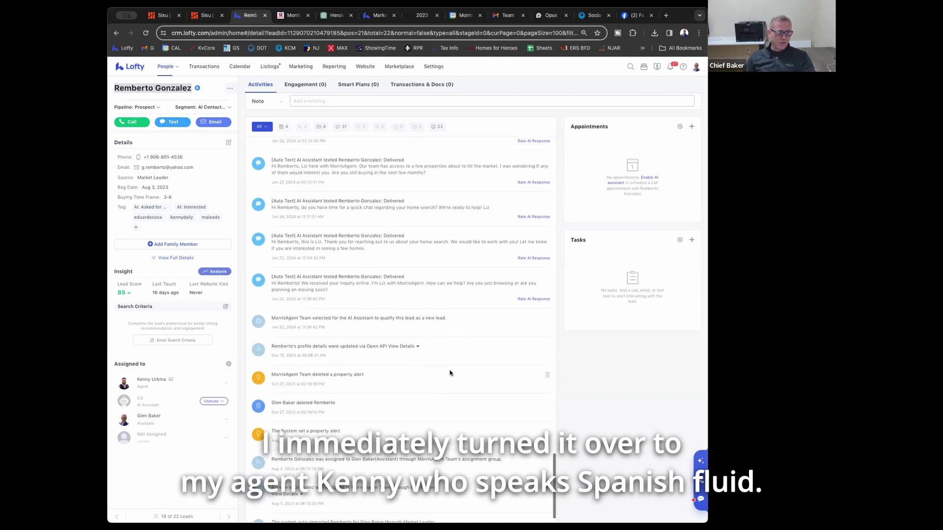
{"action": "scroll", "coordinate": [438, 385], "scroll_direction": "up", "scroll_amount": 1}
{"action": "scroll", "coordinate": [438, 386], "scroll_direction": "up", "scroll_amount": 1}
{"action": "scroll", "coordinate": [299, 415], "scroll_direction": "down", "scroll_amount": 3}
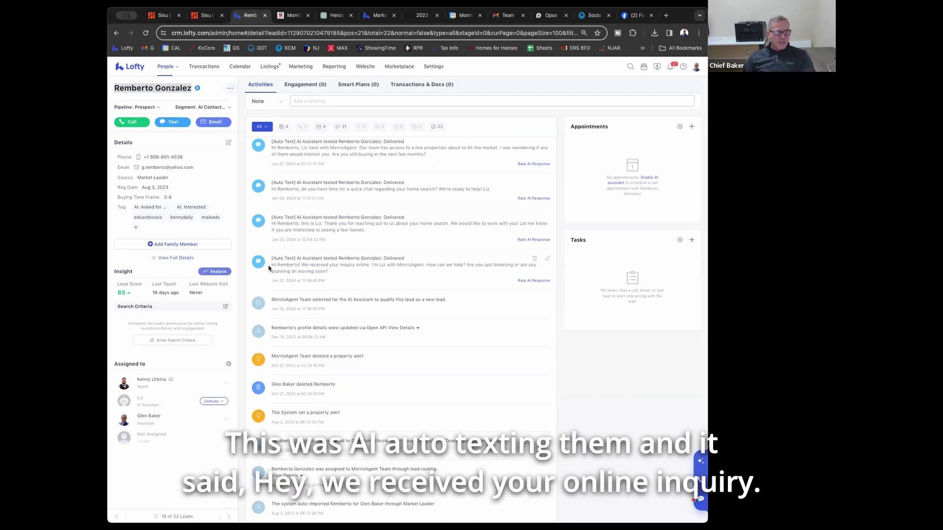
{"action": "left_click_drag", "start_coordinate": [270, 264], "coordinate": [339, 271]}
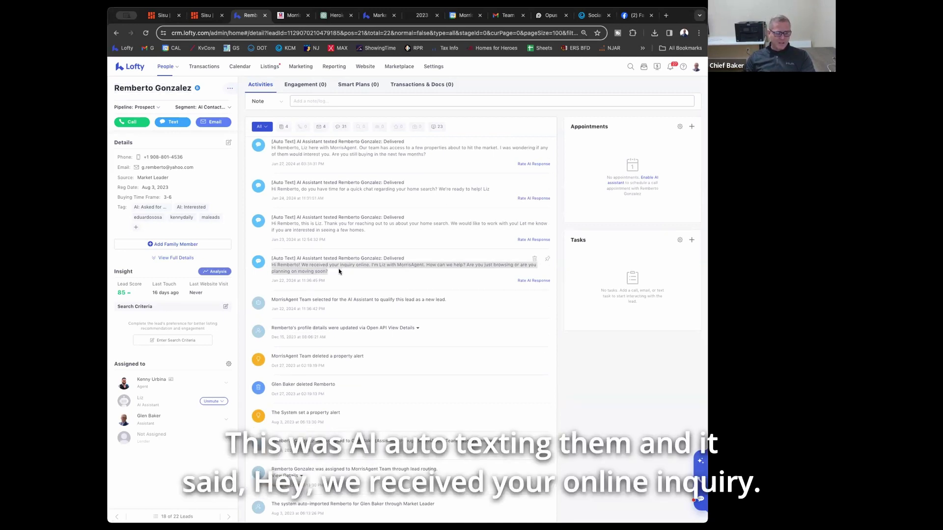
{"action": "left_click", "coordinate": [339, 275]}
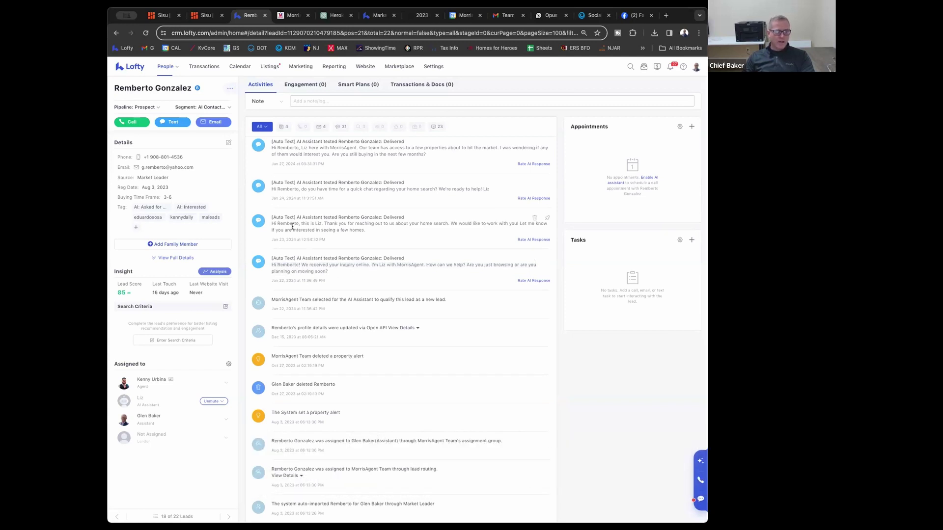
Step: Follow the text conversation from the AI's follow-ups through the lead's replies to the scheduling link and the appointment reminder
{"action": "scroll", "coordinate": [292, 191], "scroll_direction": "up", "scroll_amount": 2}
{"action": "scroll", "coordinate": [293, 191], "scroll_direction": "up", "scroll_amount": 3}
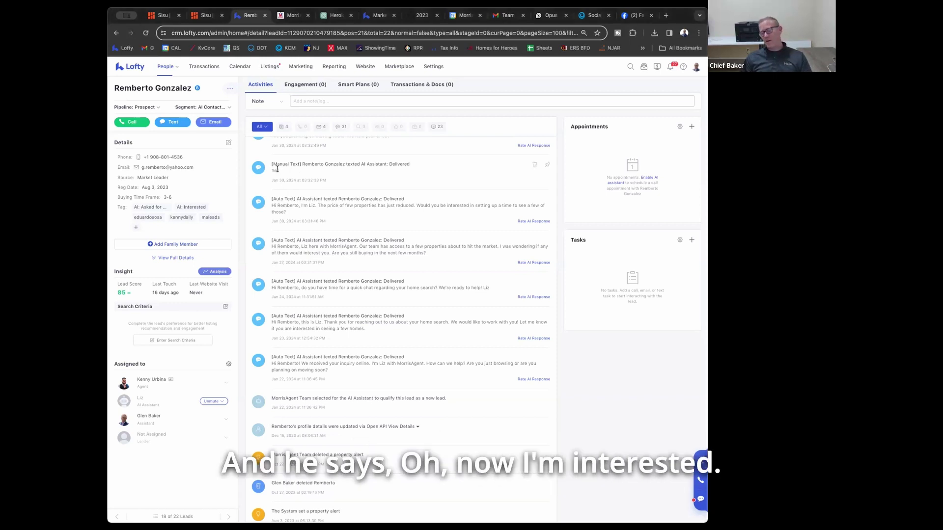
{"action": "scroll", "coordinate": [350, 240], "scroll_direction": "up", "scroll_amount": 1}
{"action": "scroll", "coordinate": [350, 241], "scroll_direction": "up", "scroll_amount": 2}
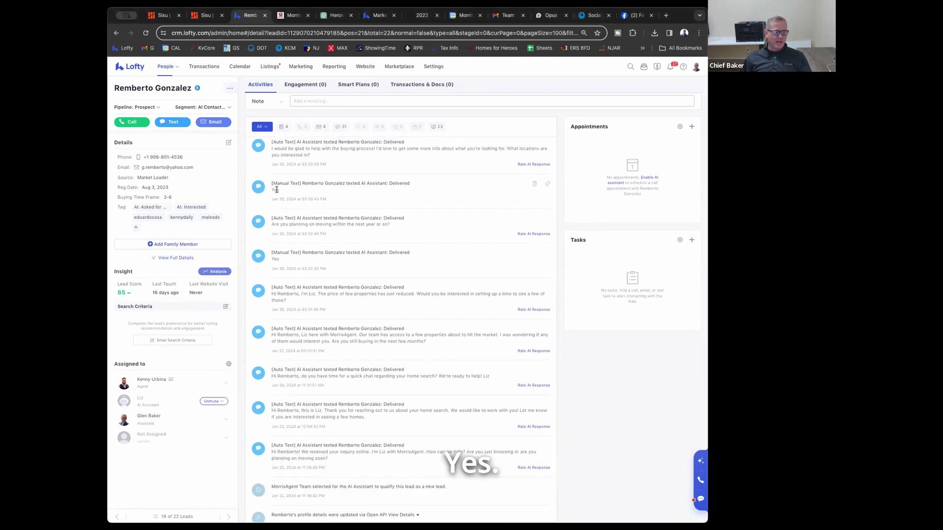
{"action": "scroll", "coordinate": [277, 190], "scroll_direction": "up", "scroll_amount": 1}
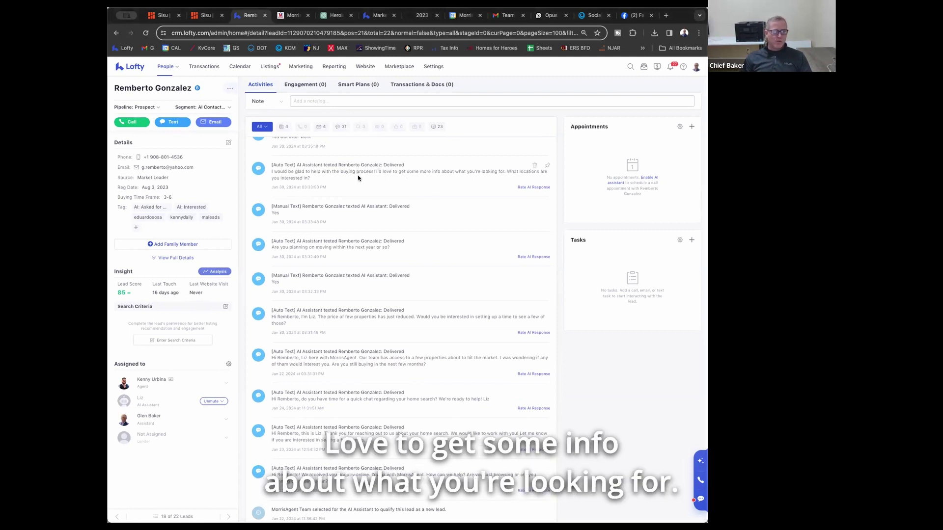
{"action": "scroll", "coordinate": [344, 178], "scroll_direction": "up", "scroll_amount": 2}
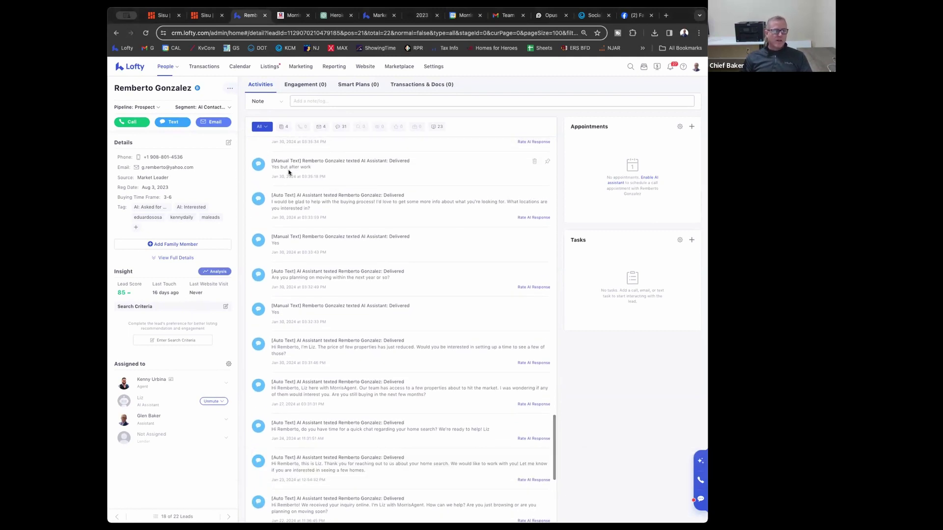
{"action": "scroll", "coordinate": [305, 170], "scroll_direction": "up", "scroll_amount": 1}
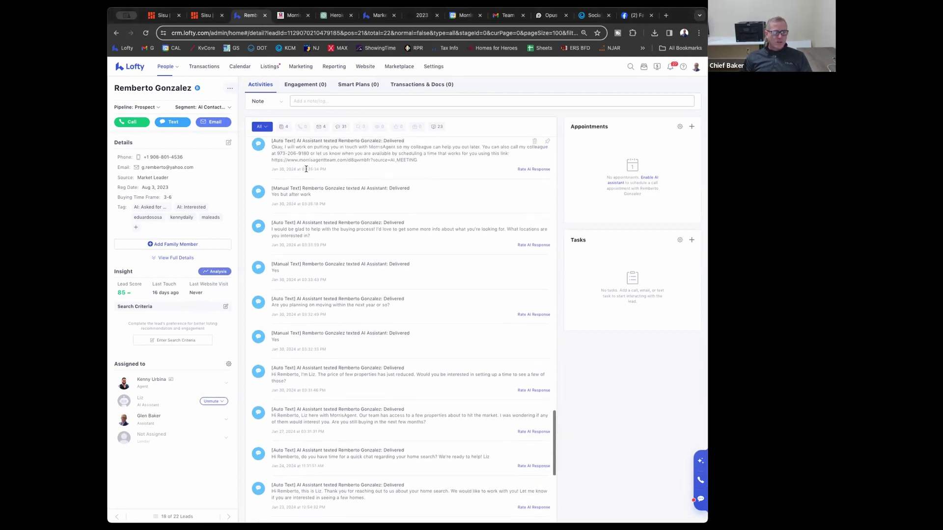
{"action": "scroll", "coordinate": [306, 169], "scroll_direction": "up", "scroll_amount": 1}
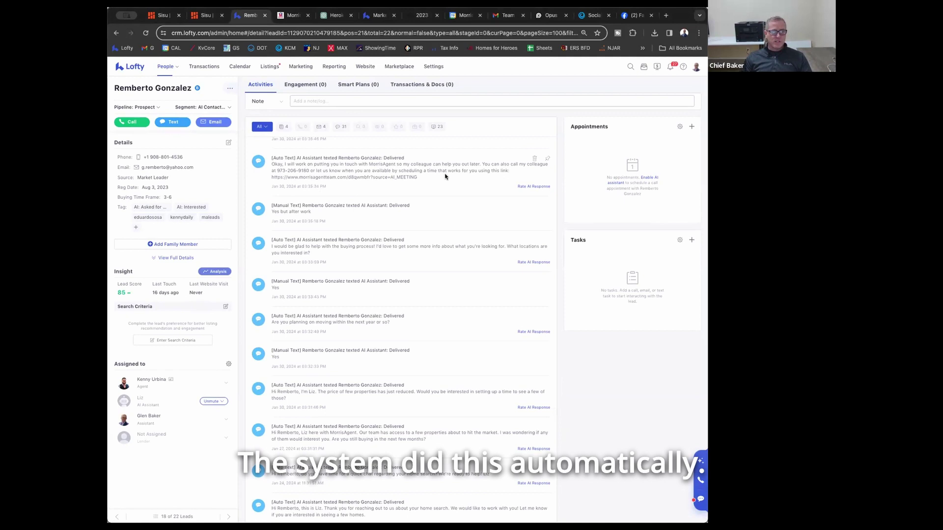
{"action": "scroll", "coordinate": [444, 177], "scroll_direction": "up", "scroll_amount": 3}
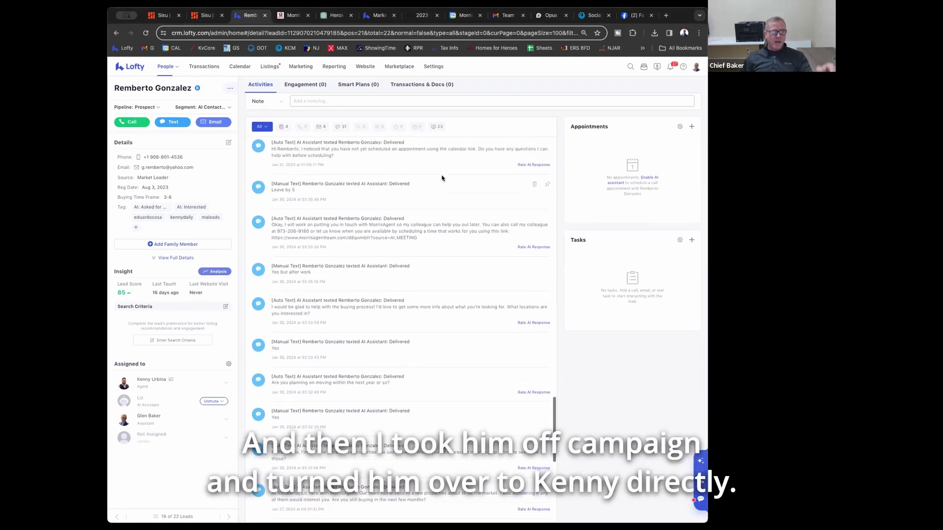
{"action": "scroll", "coordinate": [443, 178], "scroll_direction": "up", "scroll_amount": 1}
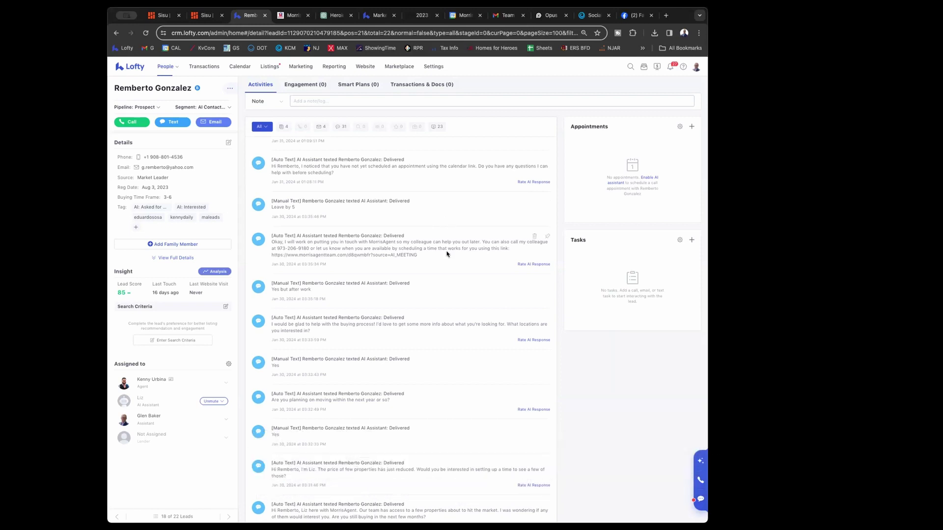
Step: Look over the tasks offered when unmuting the lead's AI assistant, including the listing suggestions option
{"action": "left_click", "coordinate": [209, 402]}
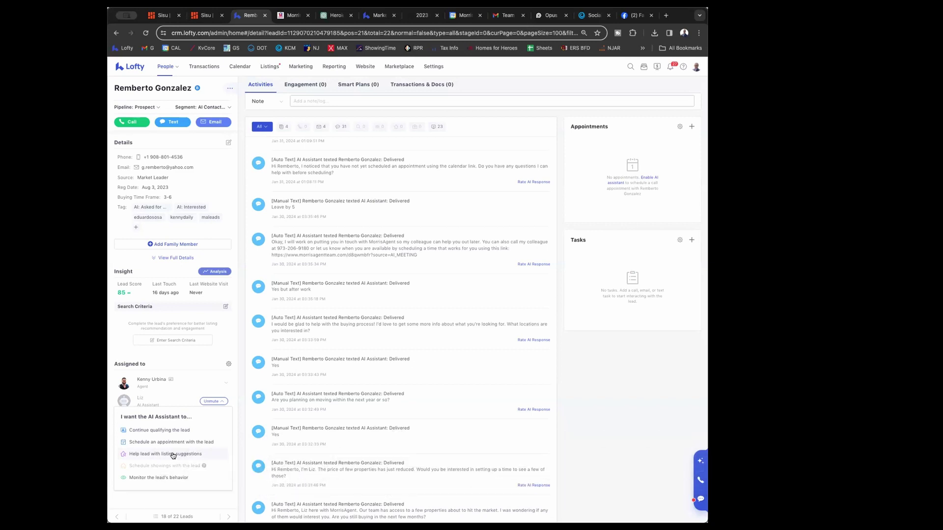
{"action": "left_click", "coordinate": [173, 455]}
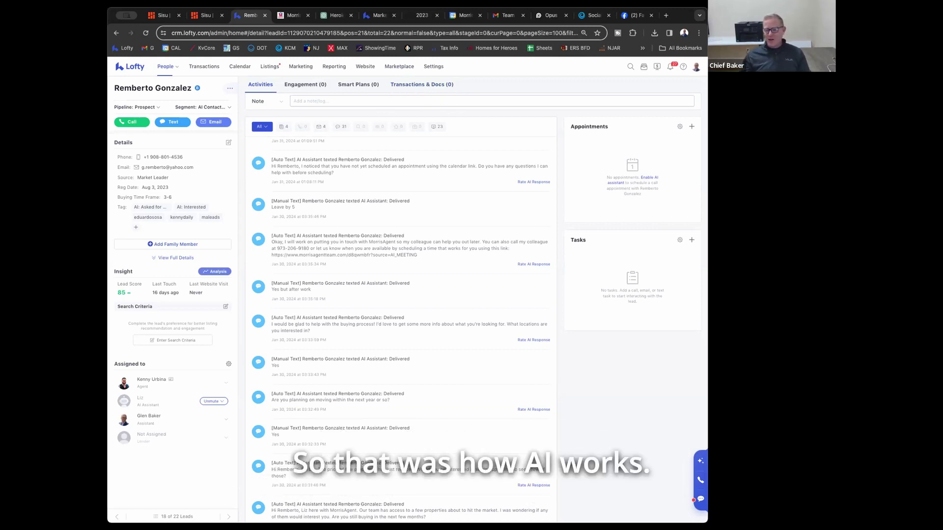
Step: Open the People list and remove its agent and New Leads pipeline filters to show all leads
{"action": "mouse_move", "coordinate": [169, 70]}
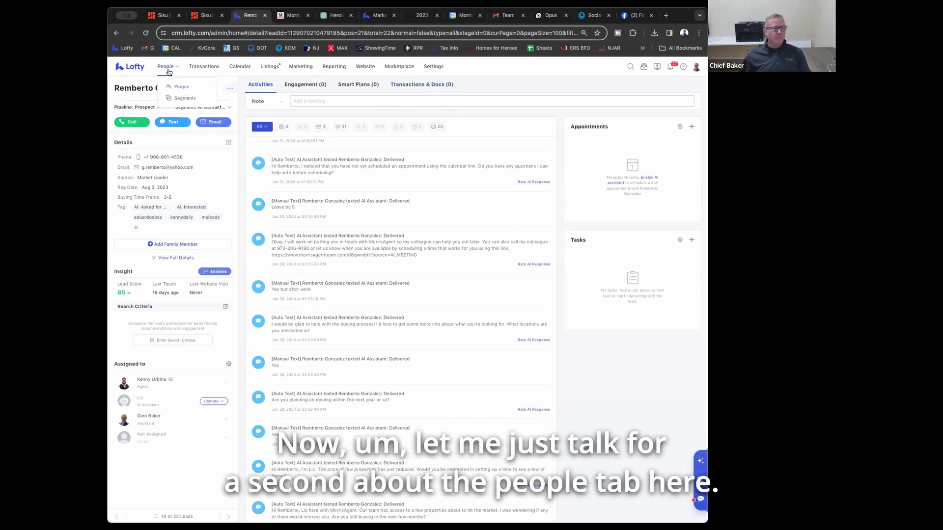
{"action": "left_click", "coordinate": [178, 87]}
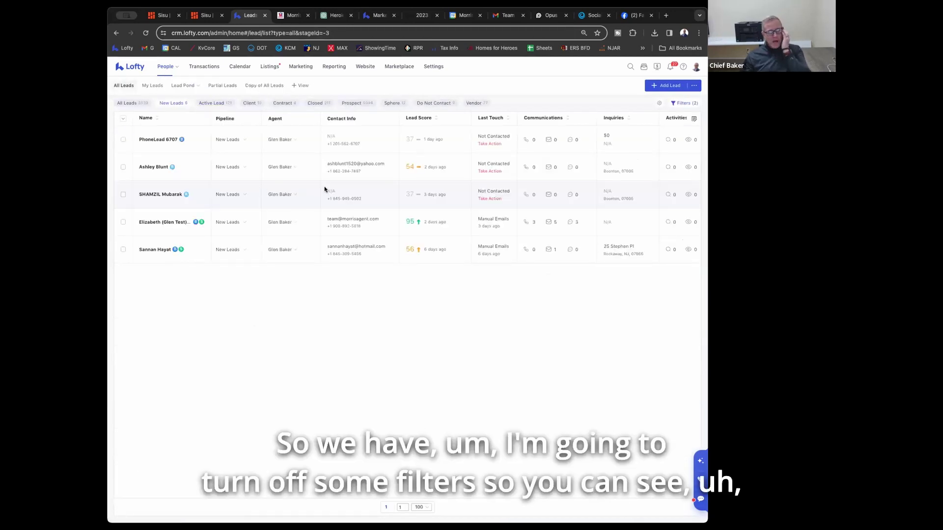
{"action": "left_click", "coordinate": [678, 103]}
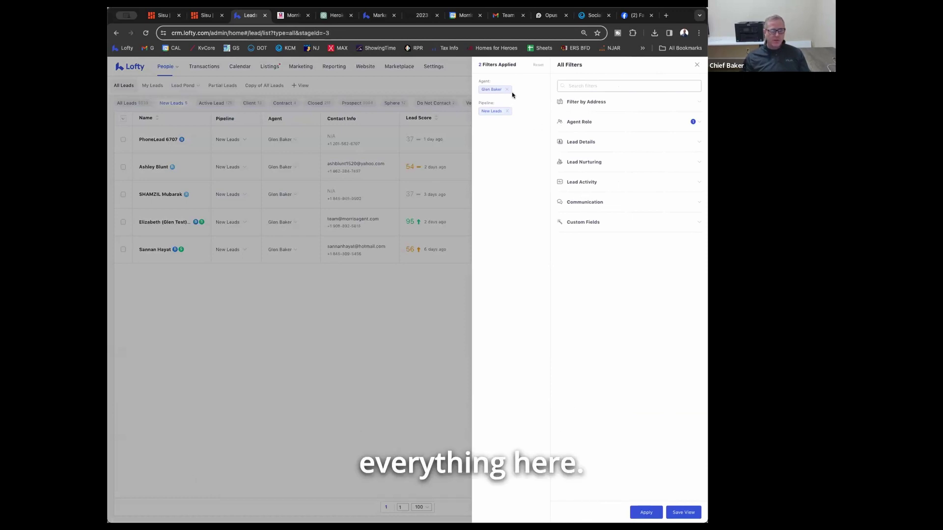
{"action": "left_click", "coordinate": [507, 111]}
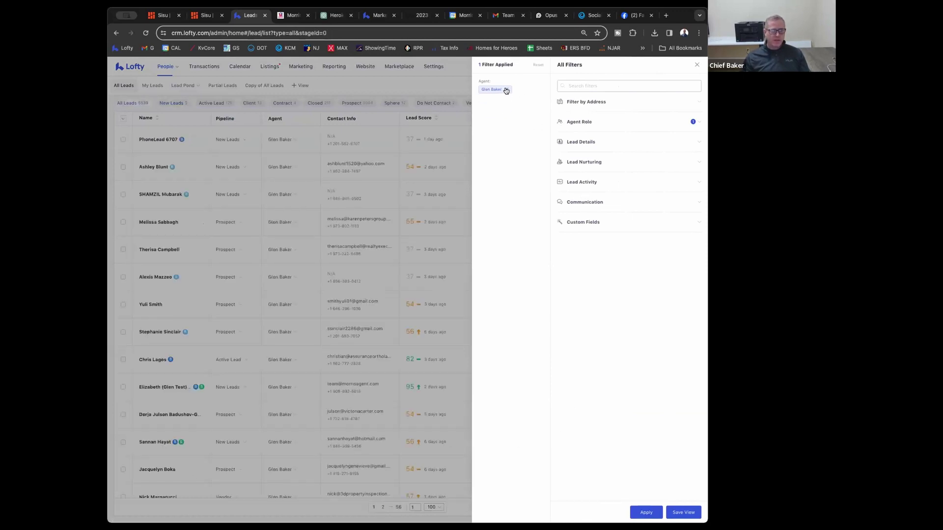
{"action": "left_click", "coordinate": [507, 90]}
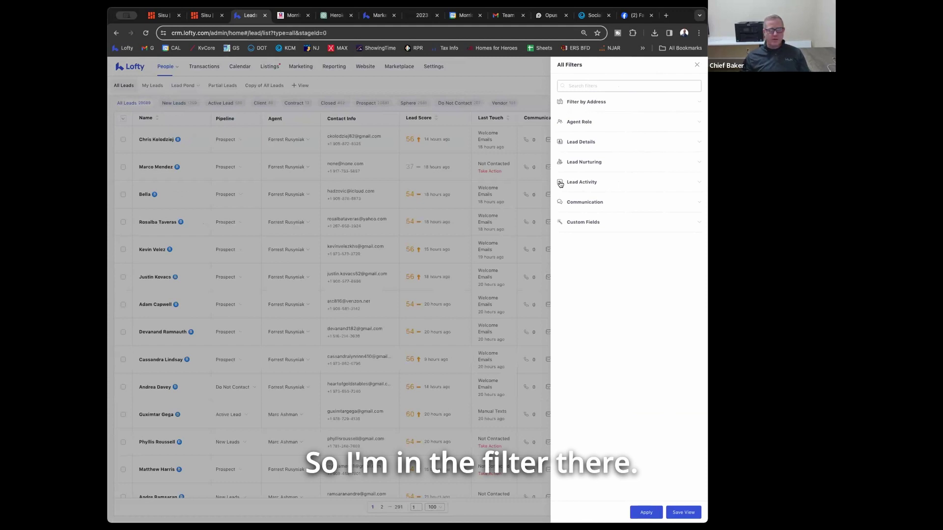
{"action": "left_click", "coordinate": [646, 512]}
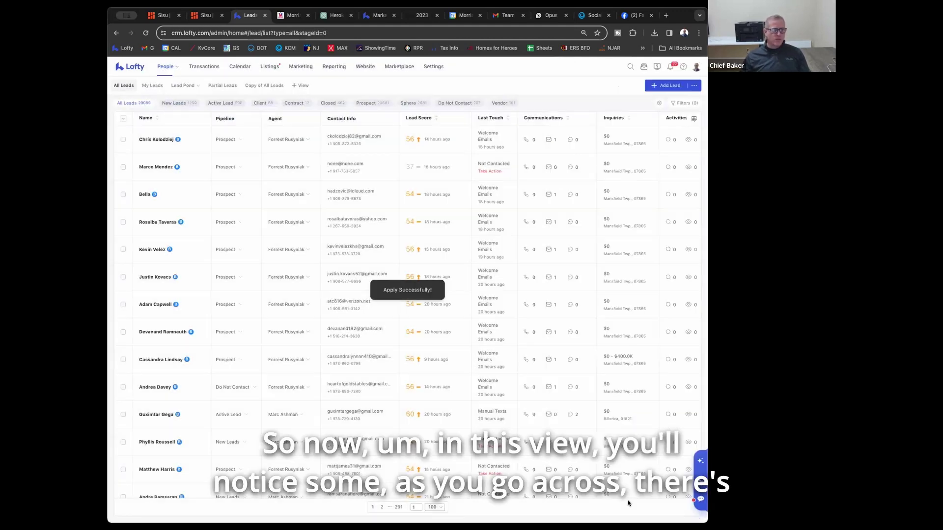
Step: Show the leads in the MorrisAgent Opportunity Basin lead pond
{"action": "mouse_move", "coordinate": [182, 86]}
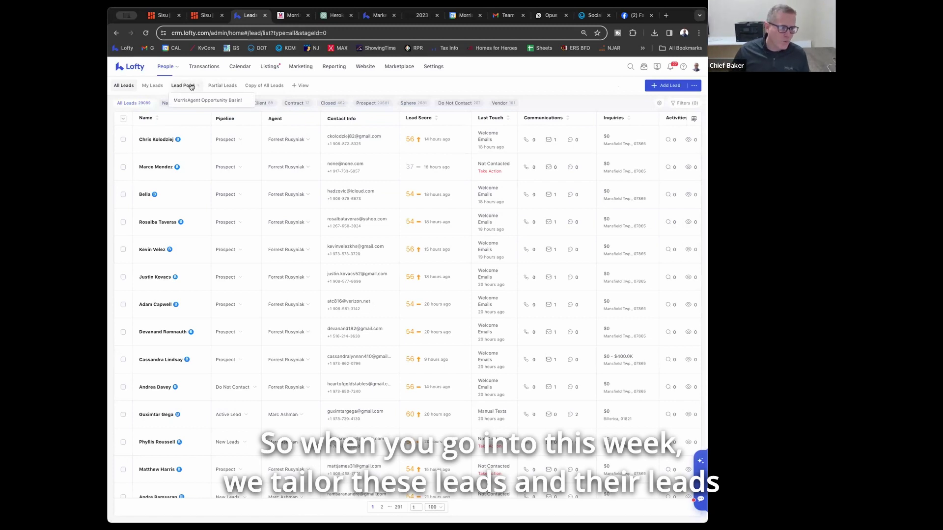
{"action": "left_click", "coordinate": [182, 101]}
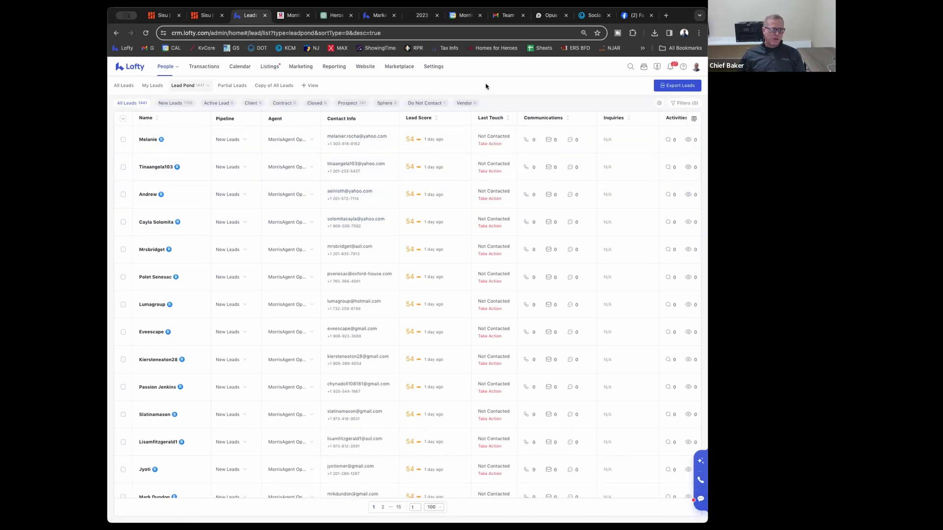
Step: Return to the People list, show only New Leads, and clear that pipeline filter again
{"action": "mouse_move", "coordinate": [169, 74]}
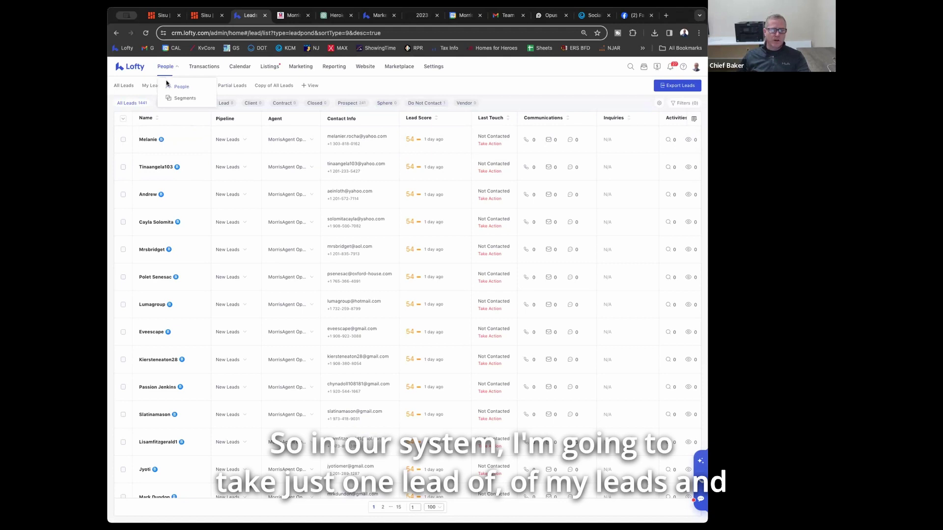
{"action": "left_click", "coordinate": [167, 85]}
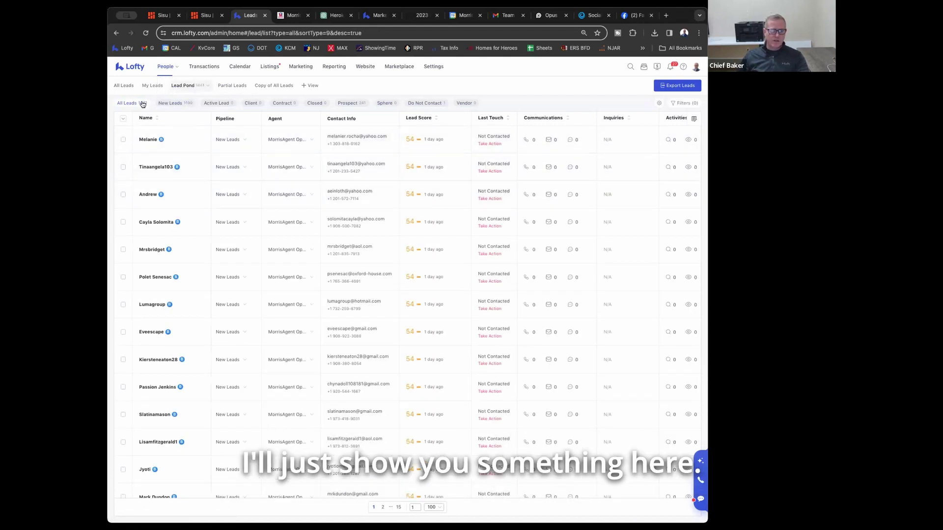
{"action": "left_click", "coordinate": [169, 104]}
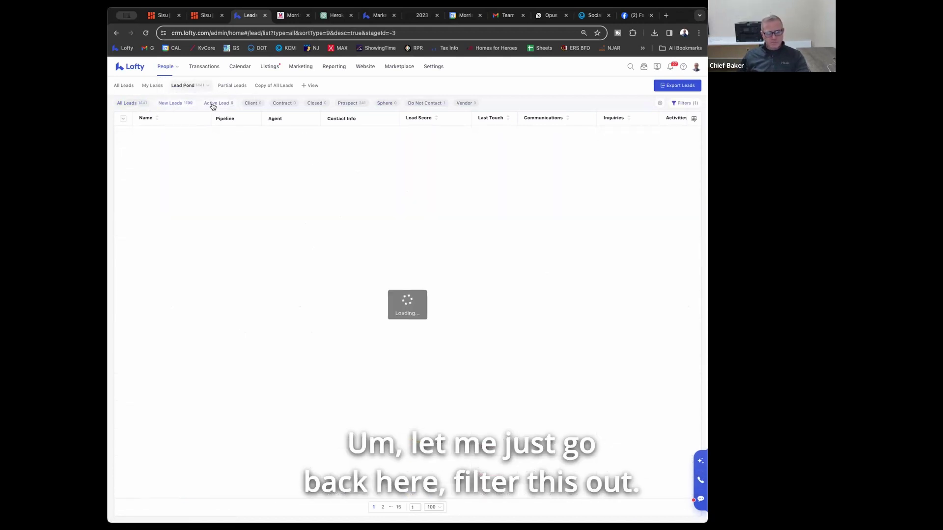
{"action": "left_click", "coordinate": [684, 103]}
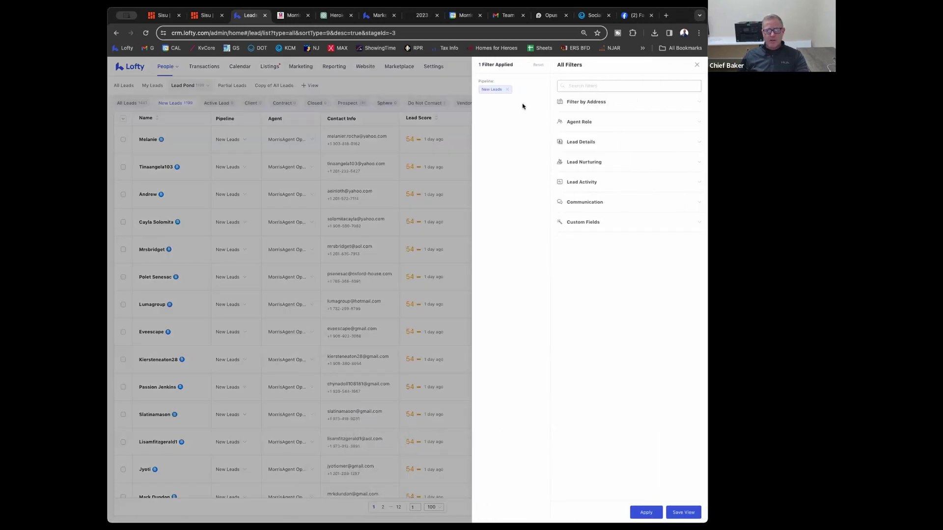
{"action": "left_click", "coordinate": [507, 90]}
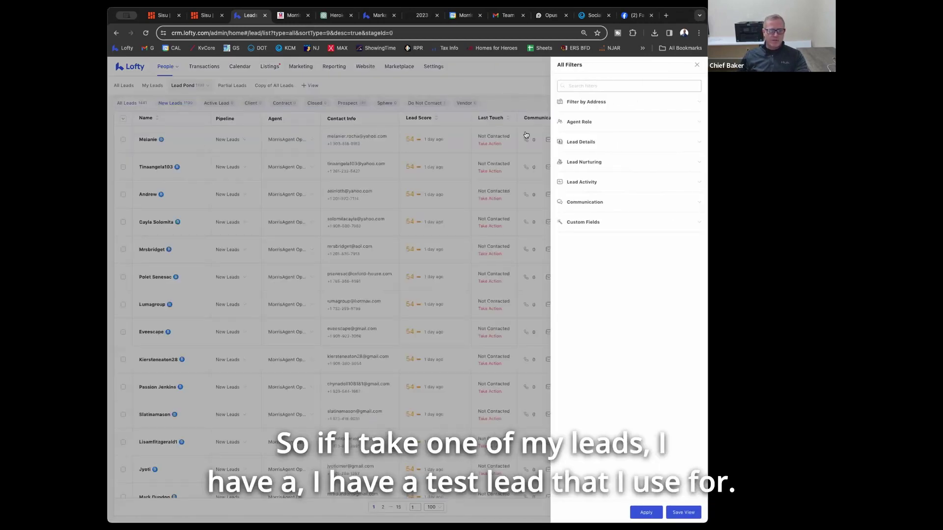
{"action": "left_click", "coordinate": [646, 512]}
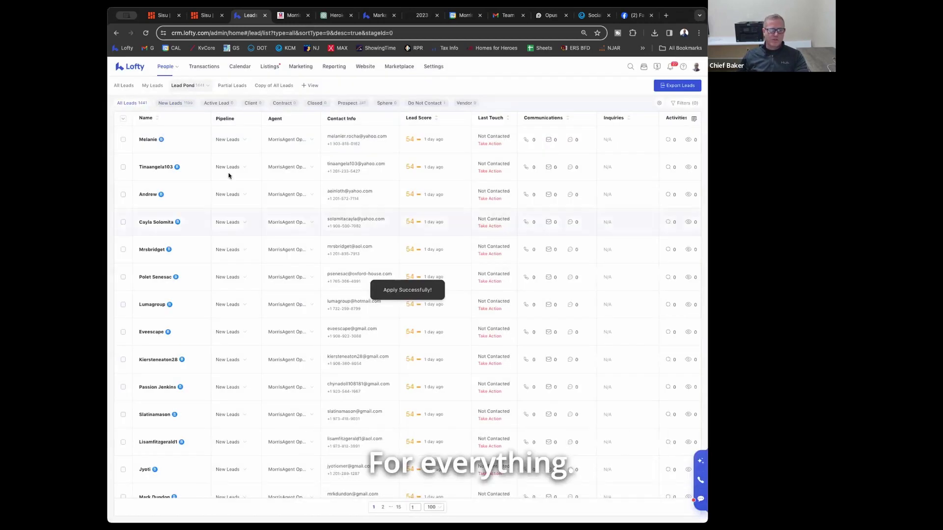
Step: Search the CRM for the test lead by first name and open that lead's record
{"action": "left_click", "coordinate": [630, 67]}
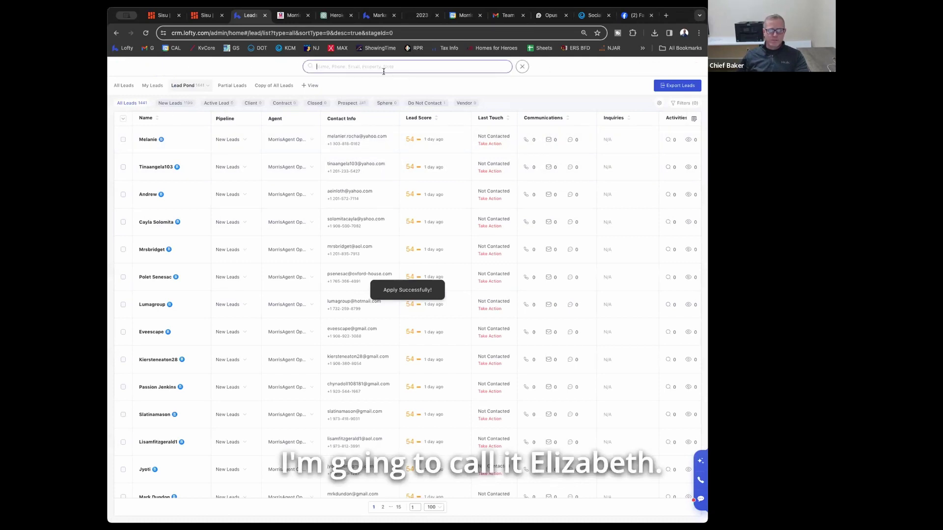
{"action": "type", "text": "eliza"}
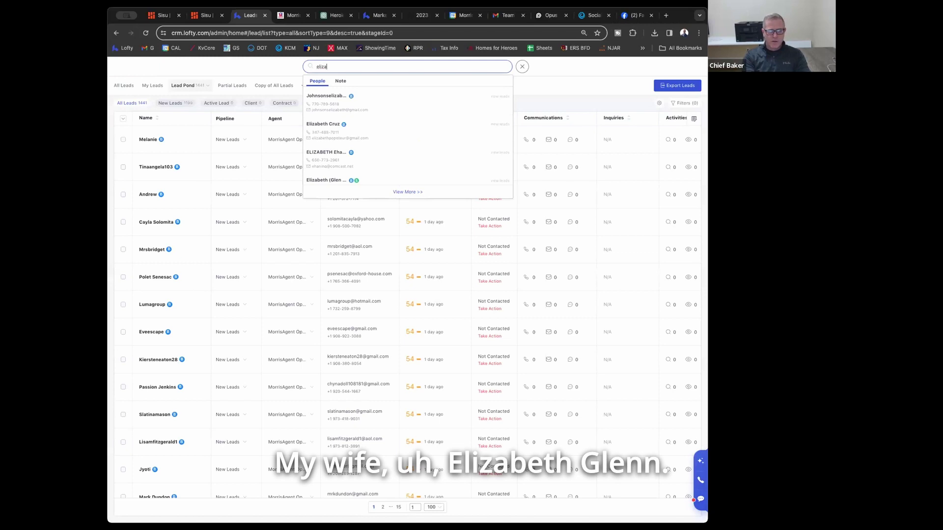
{"action": "left_click", "coordinate": [336, 180]}
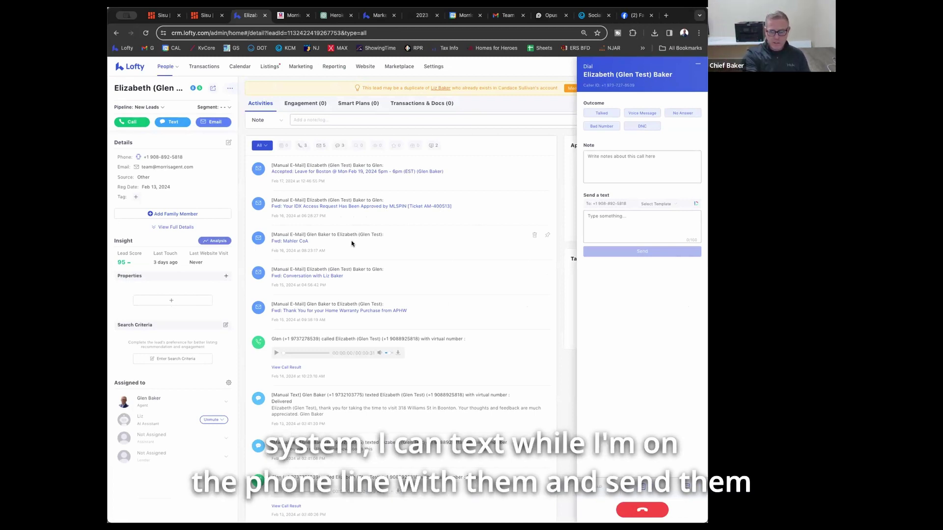
Step: Examine the My Templates and Team Templates lists available for texting the lead from the dialer, and close them without choosing one
{"action": "left_click", "coordinate": [617, 234]}
{"action": "left_click", "coordinate": [654, 204]}
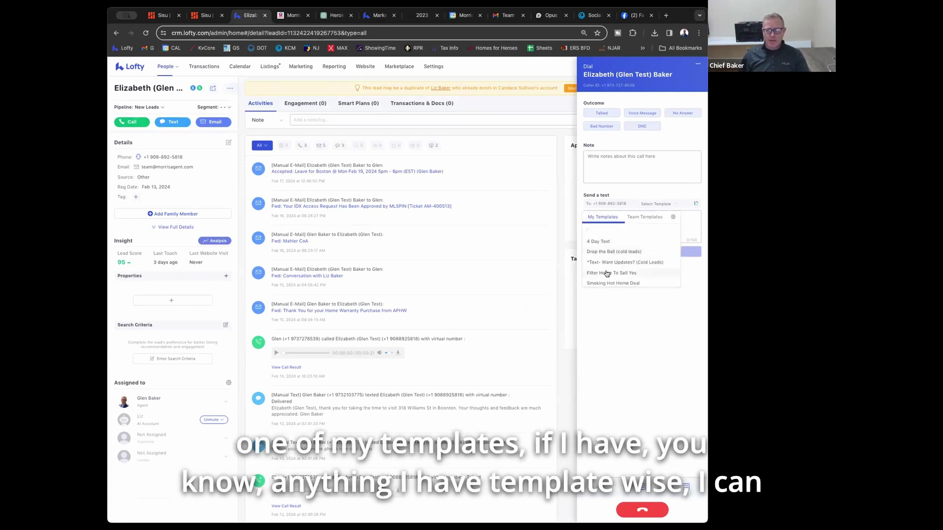
{"action": "left_click", "coordinate": [645, 218]}
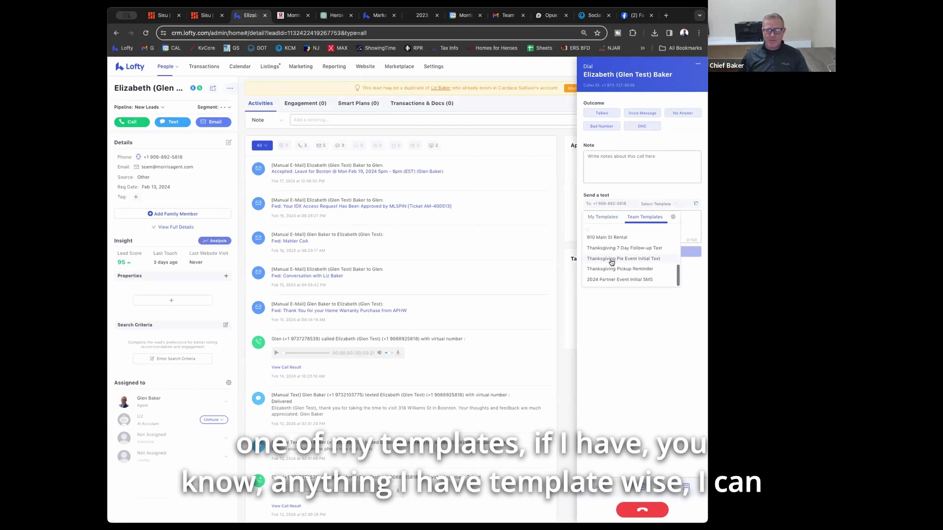
{"action": "left_click", "coordinate": [605, 218]}
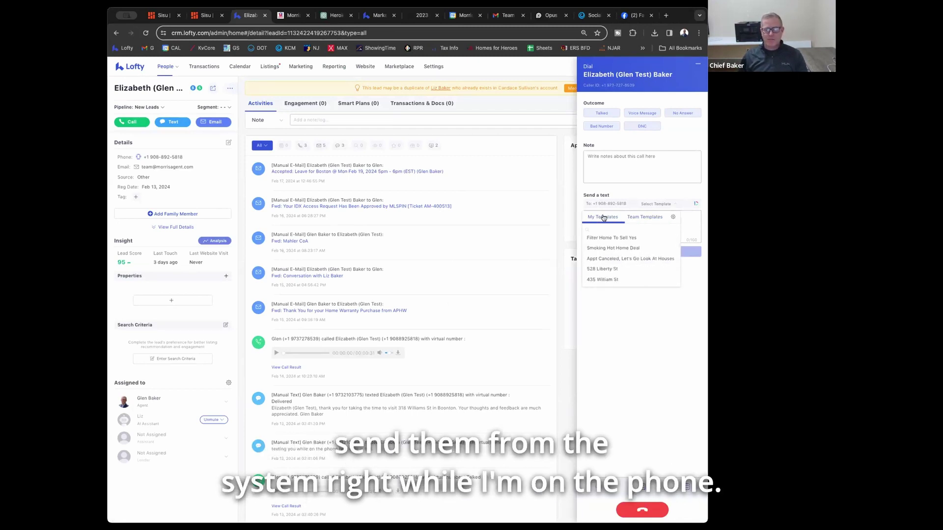
{"action": "left_click", "coordinate": [692, 222]}
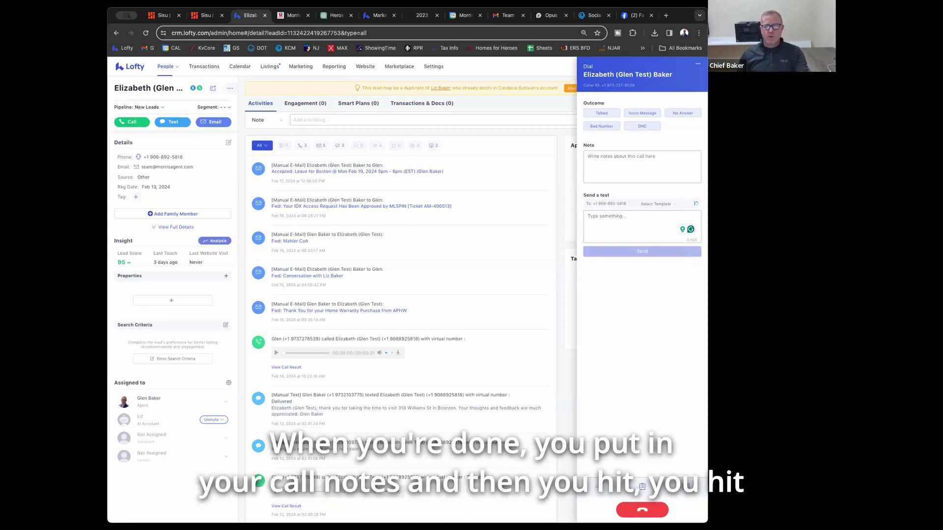
Step: Enter a placeholder note for the lead's call and set the call outcome to Talked
{"action": "left_click", "coordinate": [657, 157]}
{"action": "type", "text": "dsflksadjhfsdkljhafljkhskjfhskljhfsakljdhfjlkh"}
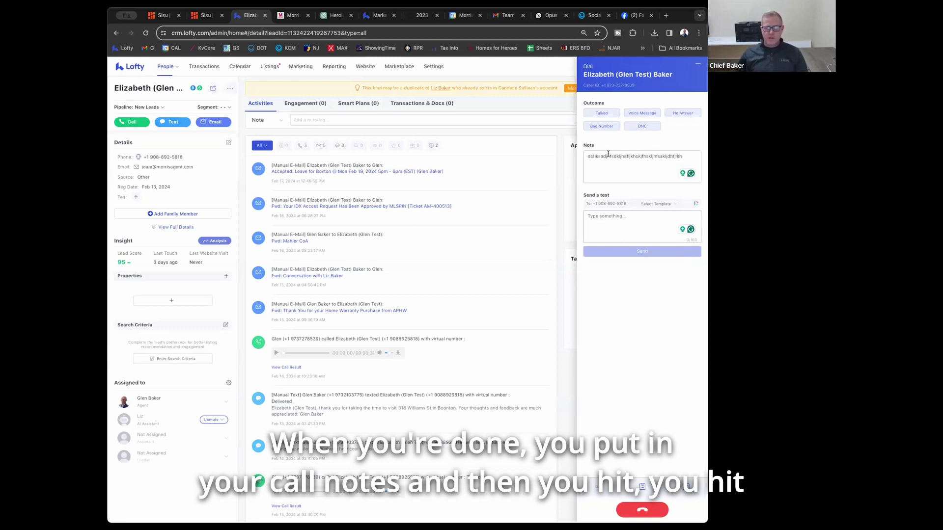
{"action": "left_click", "coordinate": [600, 114]}
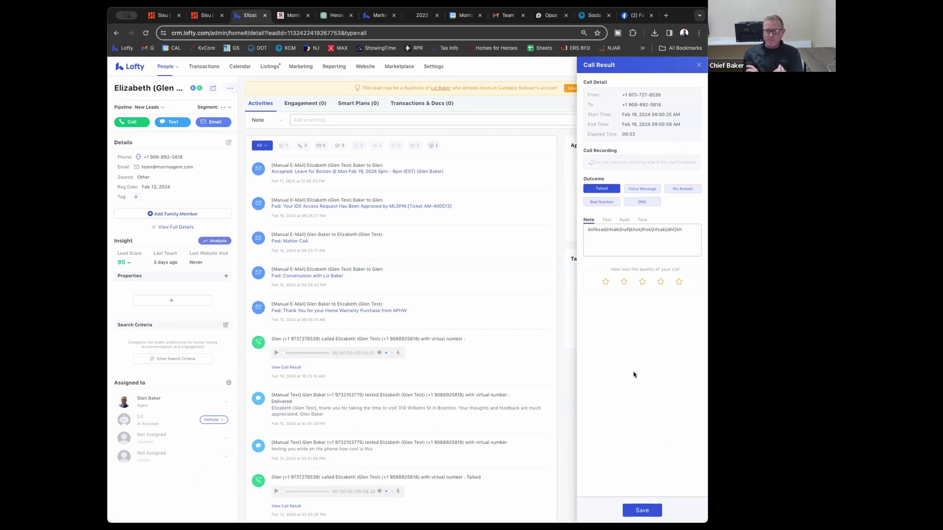
Step: Open the manual note and logging box on the lead's record and close the call result without saving
{"action": "left_click", "coordinate": [345, 120]}
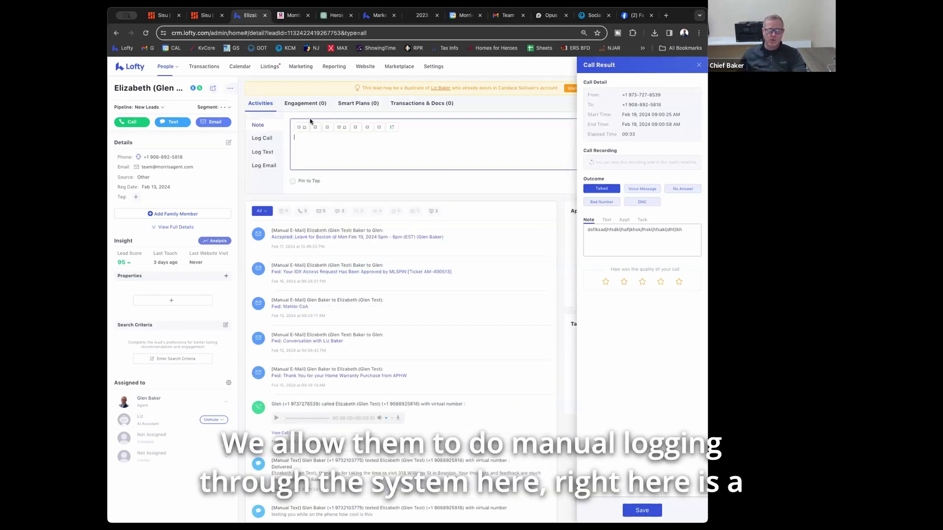
{"action": "left_click", "coordinate": [699, 65]}
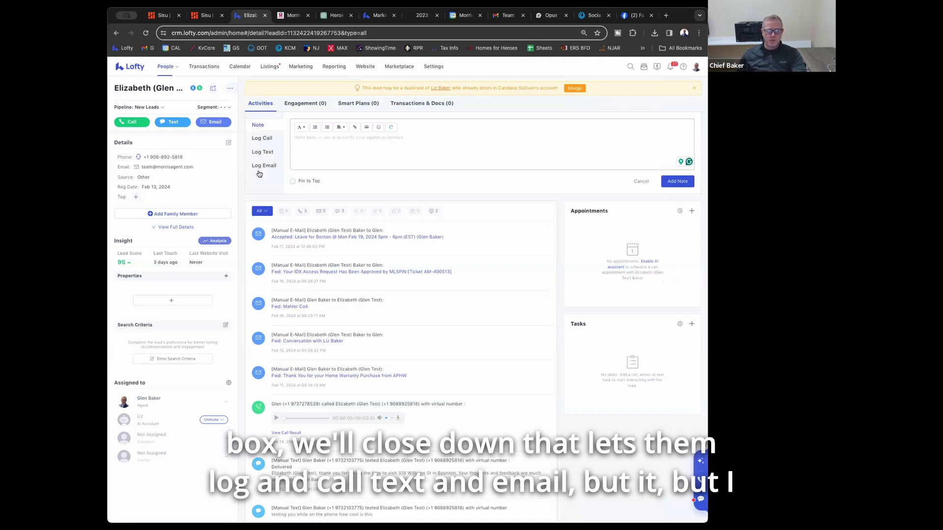
{"action": "left_click", "coordinate": [328, 139]}
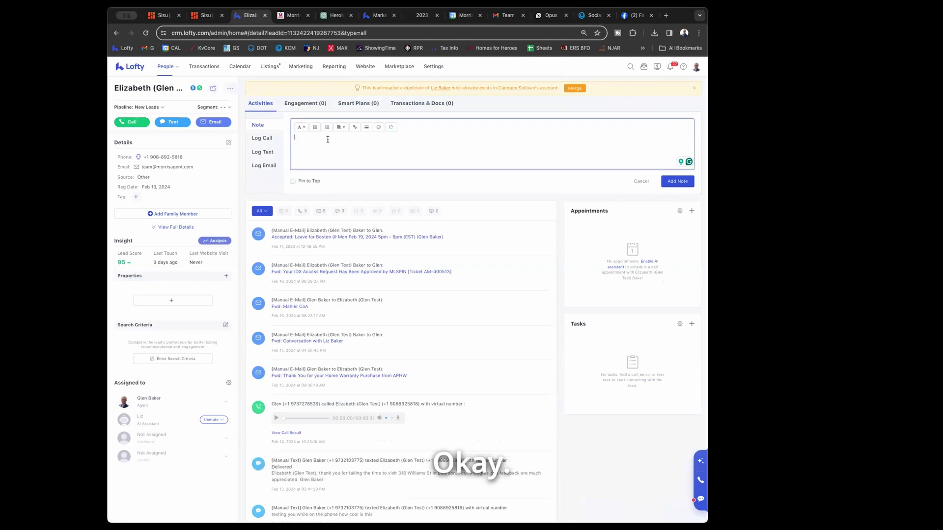
Step: Open the CRM settings and examine the text and call template pages
{"action": "left_click", "coordinate": [423, 68]}
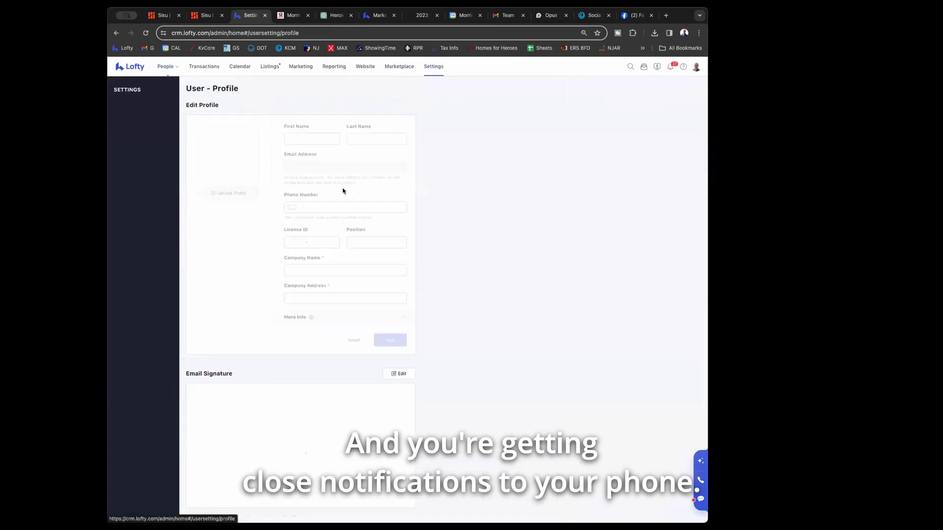
{"action": "scroll", "coordinate": [140, 409], "scroll_direction": "down", "scroll_amount": 1}
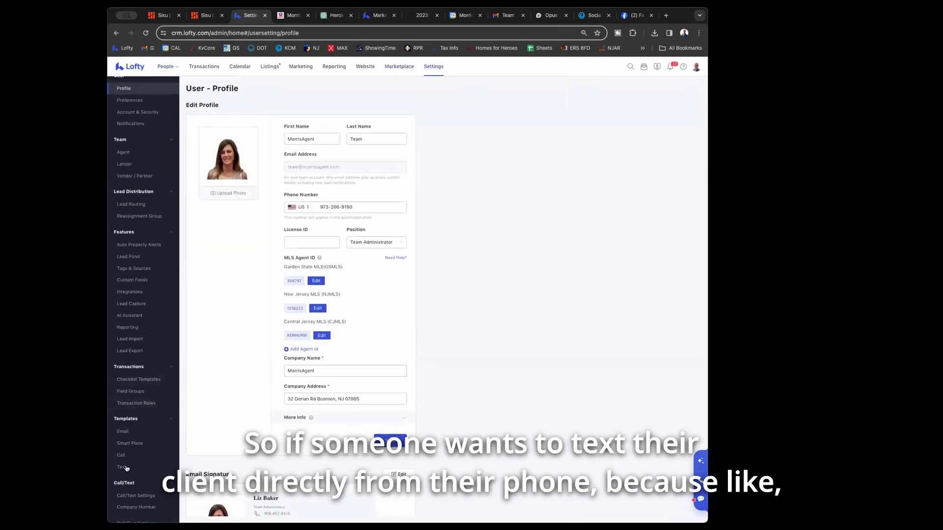
{"action": "scroll", "coordinate": [124, 479], "scroll_direction": "up", "scroll_amount": 1}
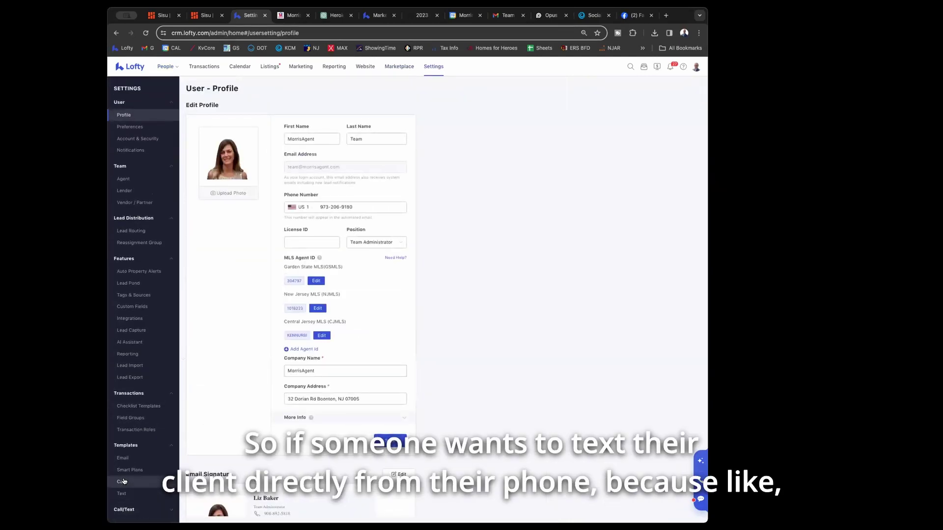
{"action": "left_click", "coordinate": [126, 495]}
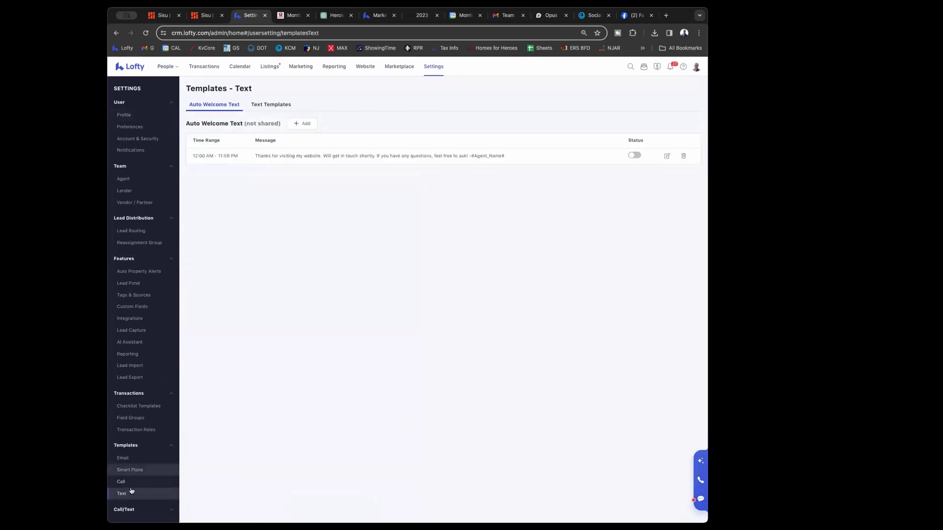
{"action": "left_click", "coordinate": [131, 481]}
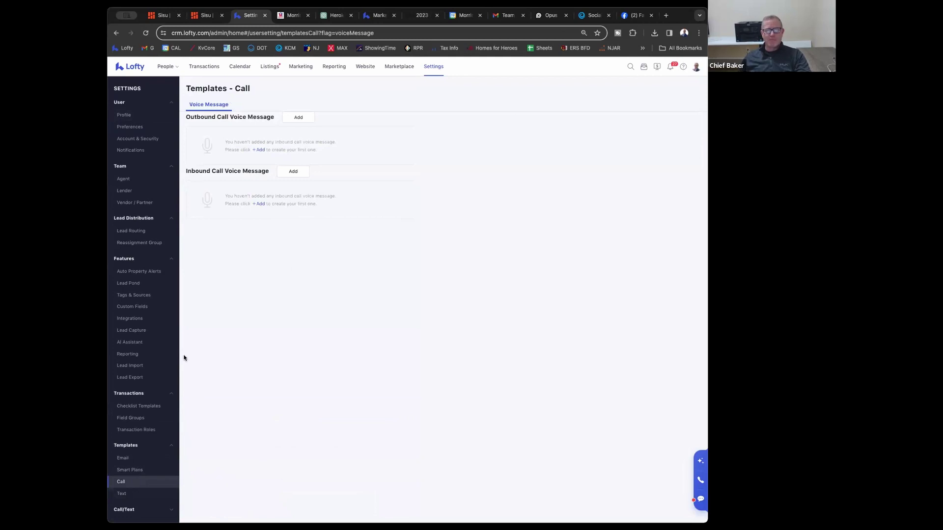
{"action": "scroll", "coordinate": [131, 477], "scroll_direction": "down", "scroll_amount": 1}
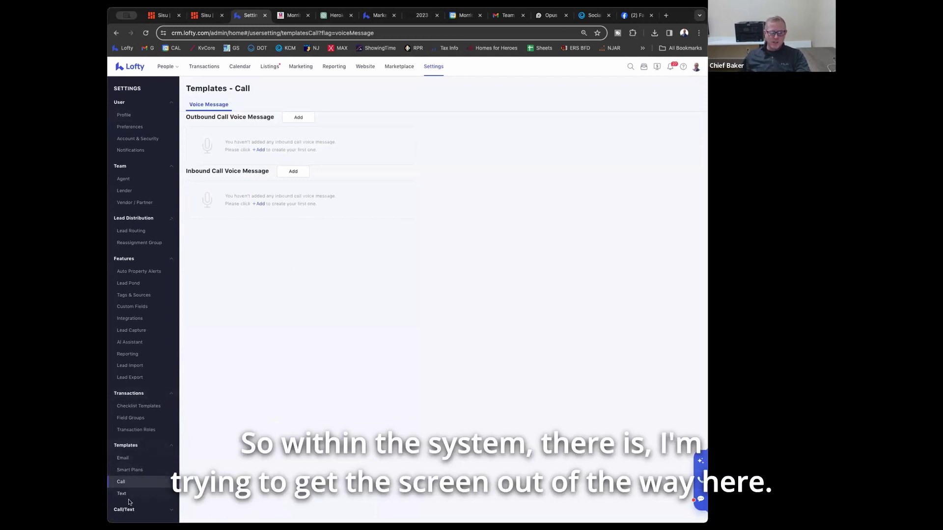
{"action": "left_click", "coordinate": [129, 493]}
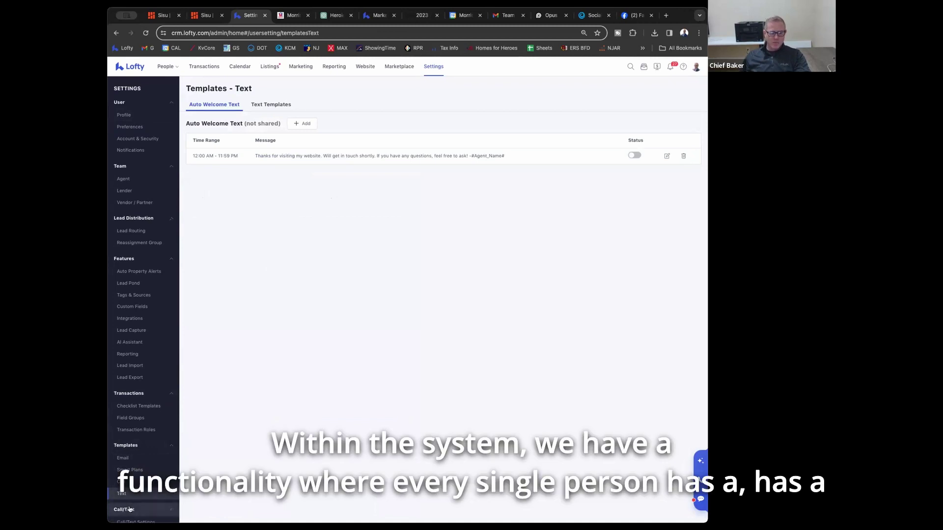
Step: Show the team's call and text licenses within the Call and Text Settings
{"action": "scroll", "coordinate": [131, 506], "scroll_direction": "down", "scroll_amount": 2}
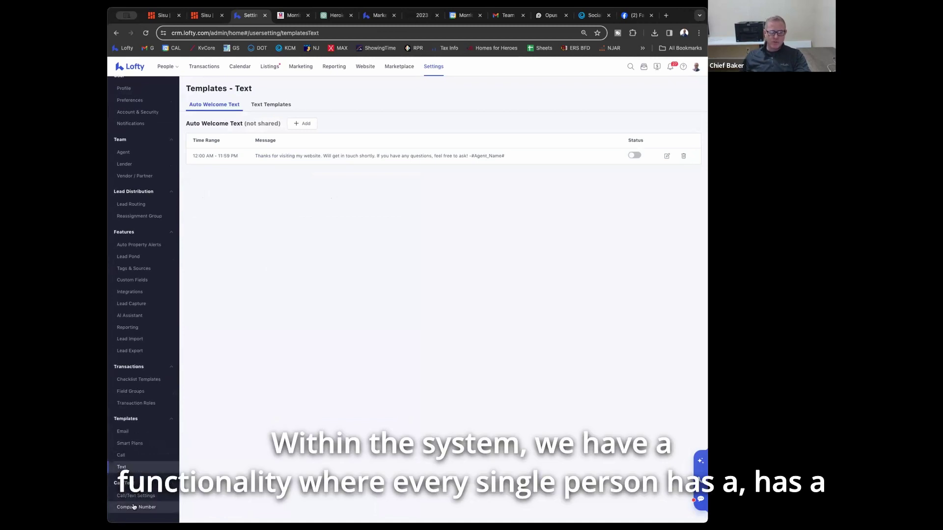
{"action": "left_click", "coordinate": [136, 495]}
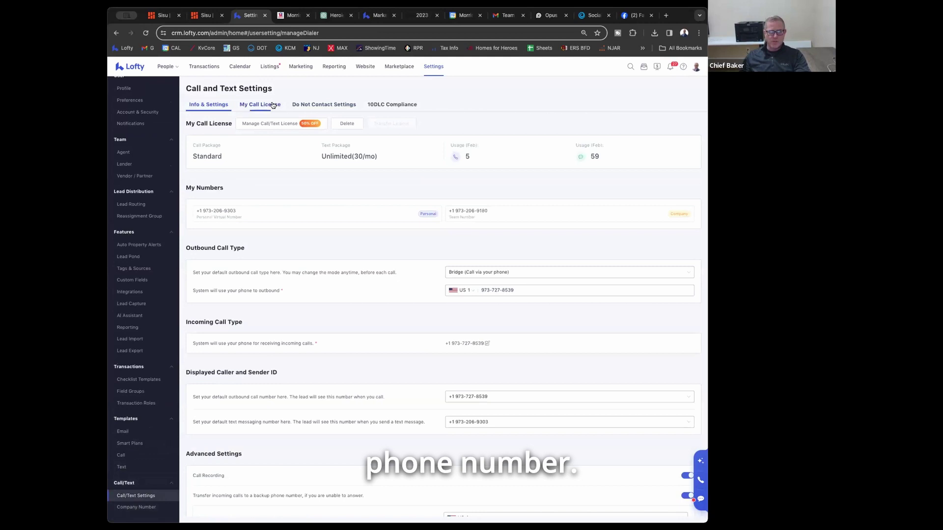
{"action": "left_click", "coordinate": [272, 105]}
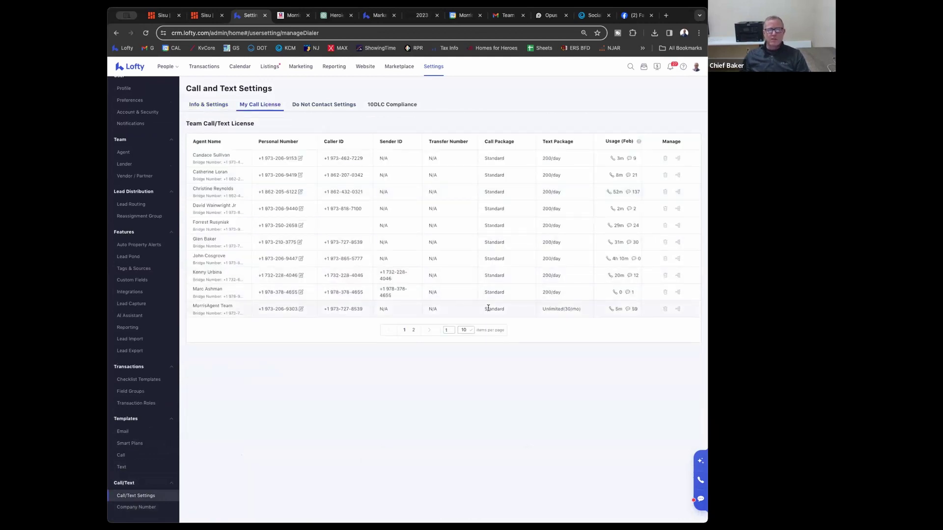
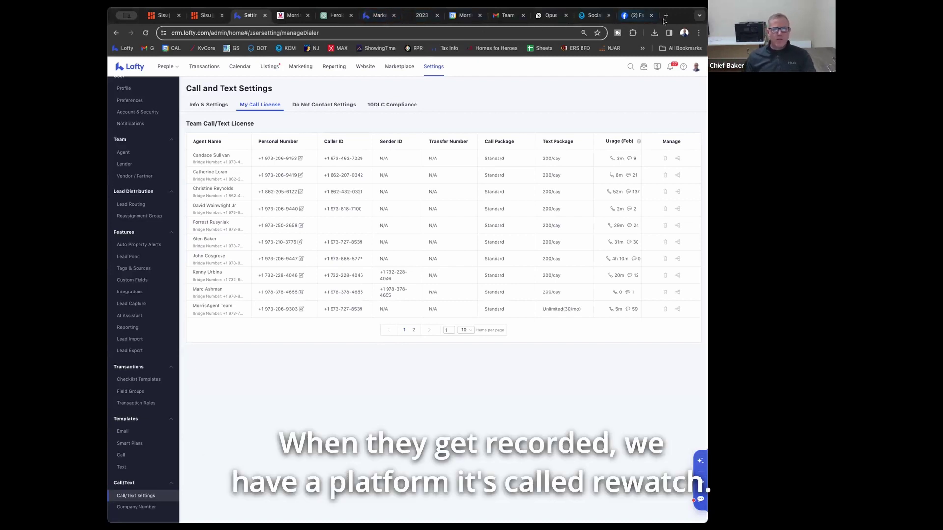
Step: Open rewatch.com in a new tab and log in to the team's video workspace
{"action": "left_click", "coordinate": [666, 15]}
{"action": "type", "text": "rewatch.com"}
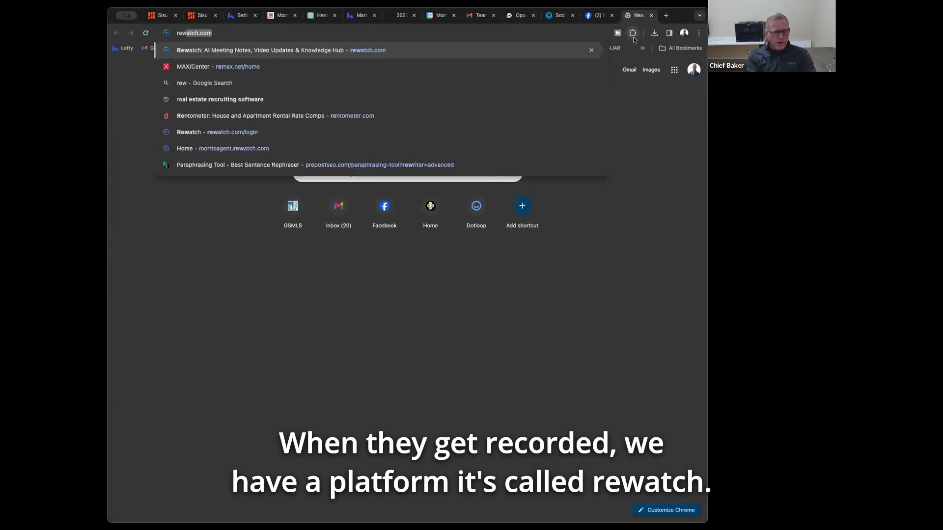
{"action": "key", "text": "Return"}
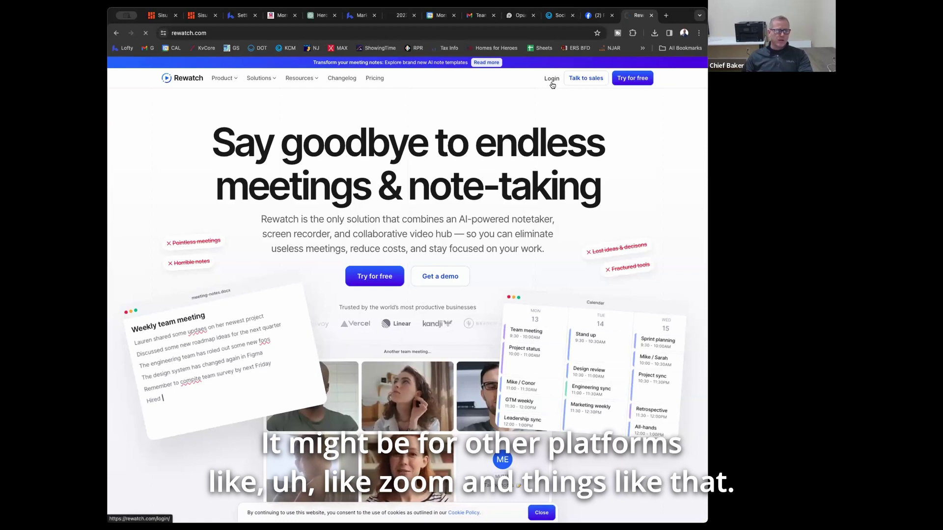
{"action": "left_click", "coordinate": [551, 79]}
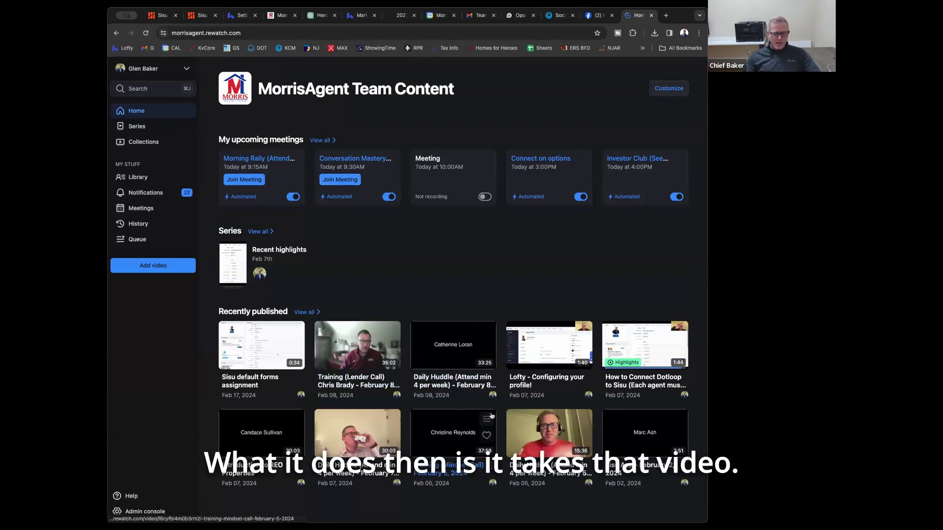
Step: Open the Daily Huddle recording from February 5, 2024 and look through its transcript
{"action": "left_click", "coordinate": [537, 429]}
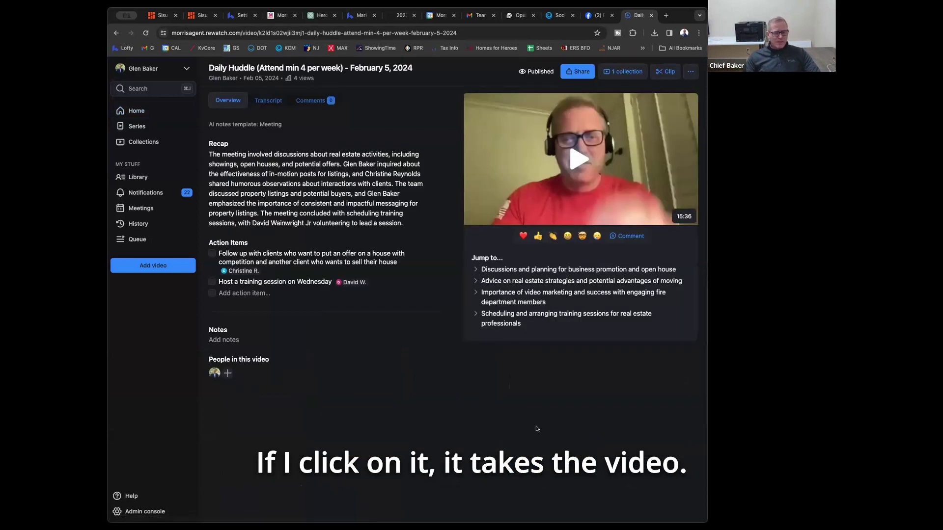
{"action": "left_click", "coordinate": [256, 101]}
{"action": "scroll", "coordinate": [326, 301], "scroll_direction": "down", "scroll_amount": 5}
{"action": "scroll", "coordinate": [326, 300], "scroll_direction": "down", "scroll_amount": 10}
{"action": "scroll", "coordinate": [327, 295], "scroll_direction": "up", "scroll_amount": 15}
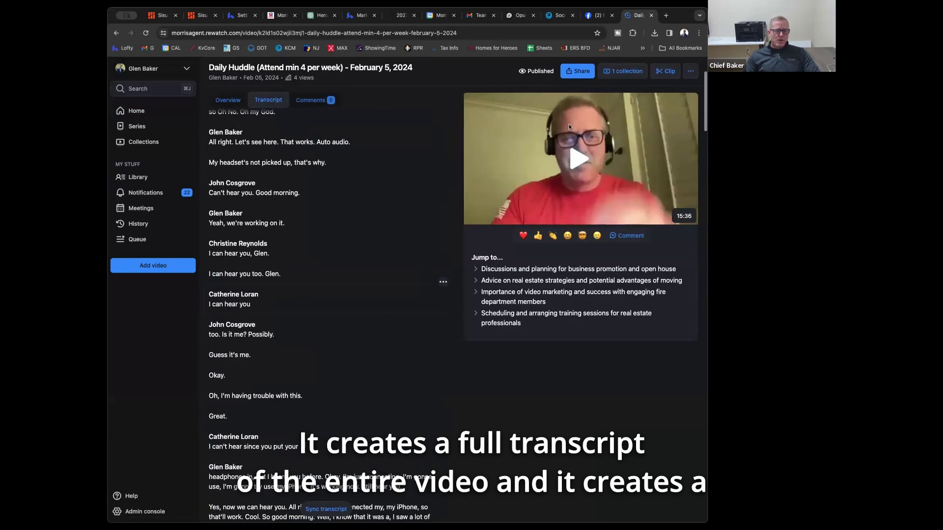
Step: Expand the video marketing topic and play the recording from "Advice on handling bidding wars", pausing it after a moment
{"action": "left_click", "coordinate": [529, 293]}
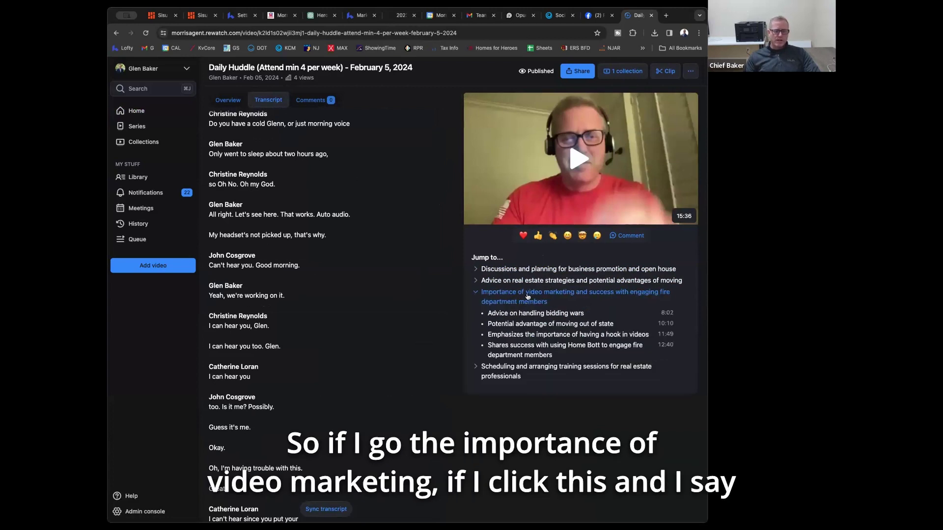
{"action": "left_click", "coordinate": [523, 315]}
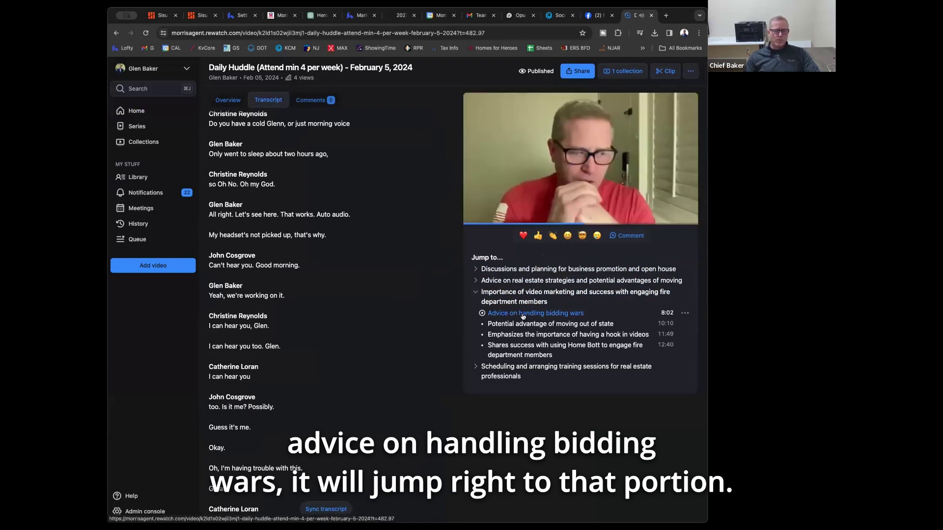
{"action": "mouse_move", "coordinate": [473, 219]}
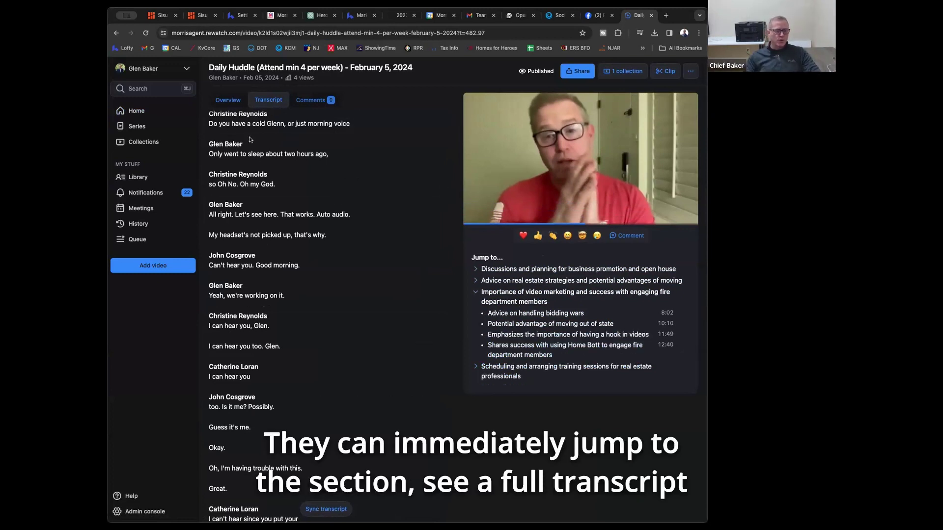
Step: Show the recording's overview with its recap and action items, and return to the team content home page
{"action": "left_click", "coordinate": [228, 100]}
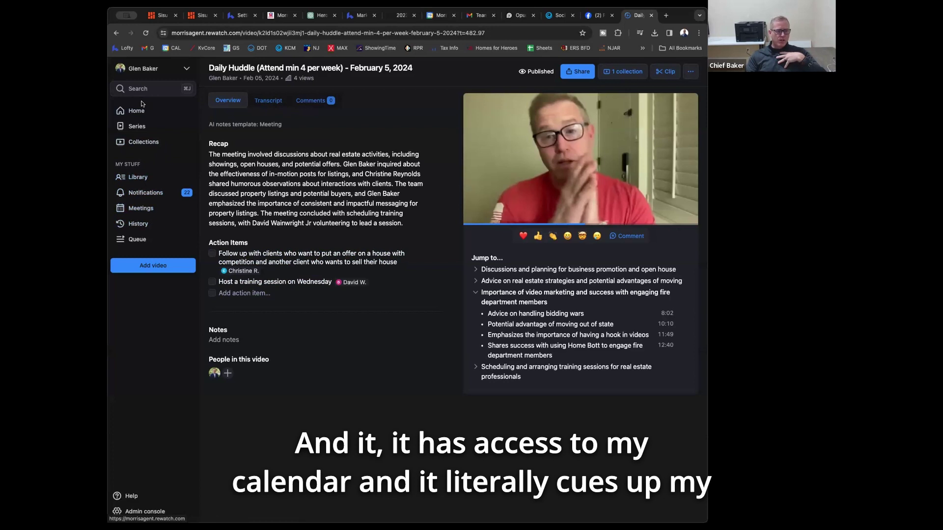
{"action": "left_click", "coordinate": [138, 68]}
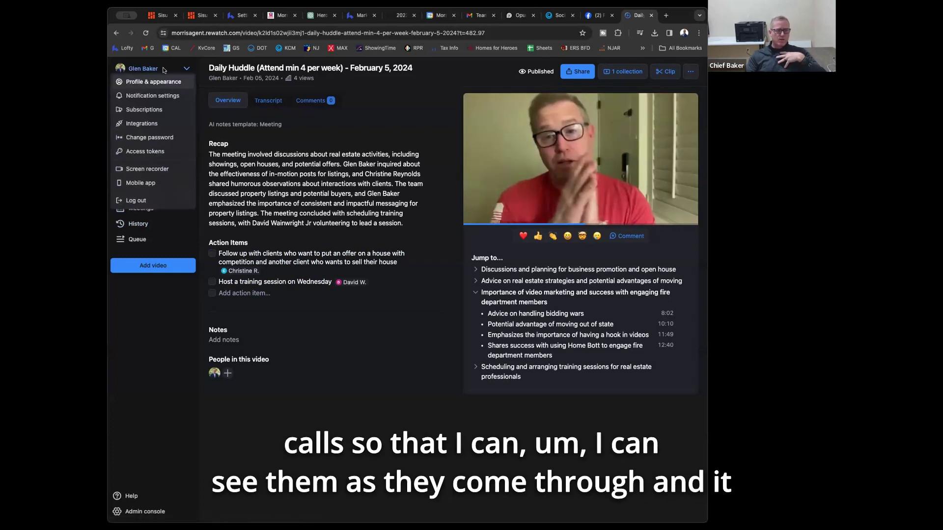
{"action": "left_click", "coordinate": [204, 74]}
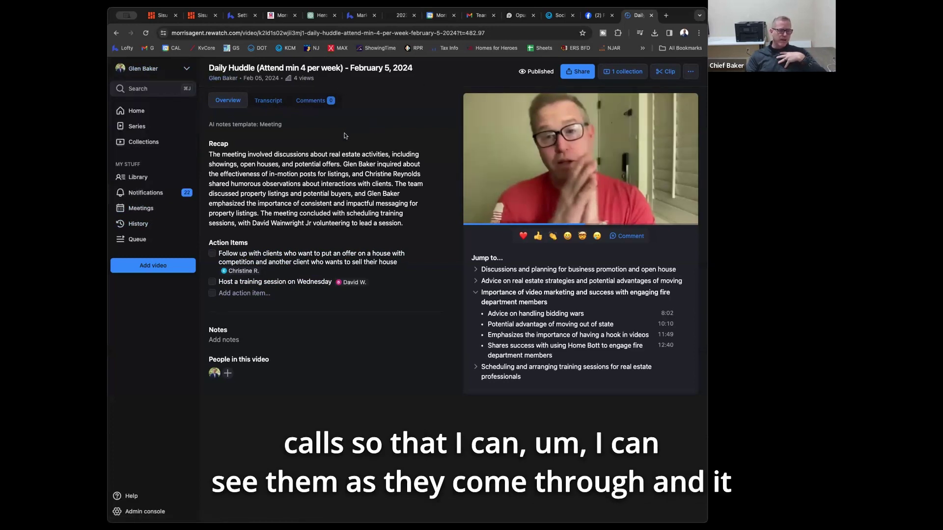
{"action": "left_click", "coordinate": [132, 111]}
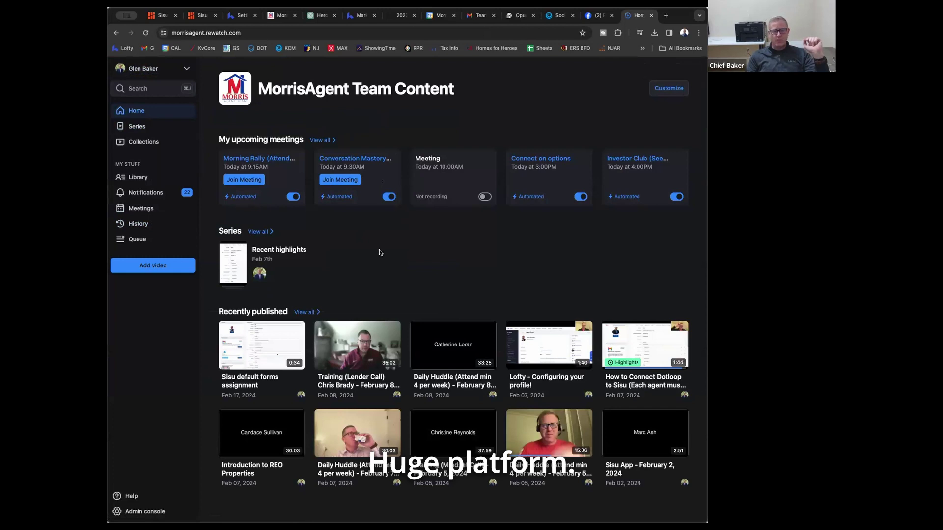
Step: Search the video library for "sisu" and open "How to Connect Dotloop to Sisu (Each agent must do)"
{"action": "left_click", "coordinate": [141, 88]}
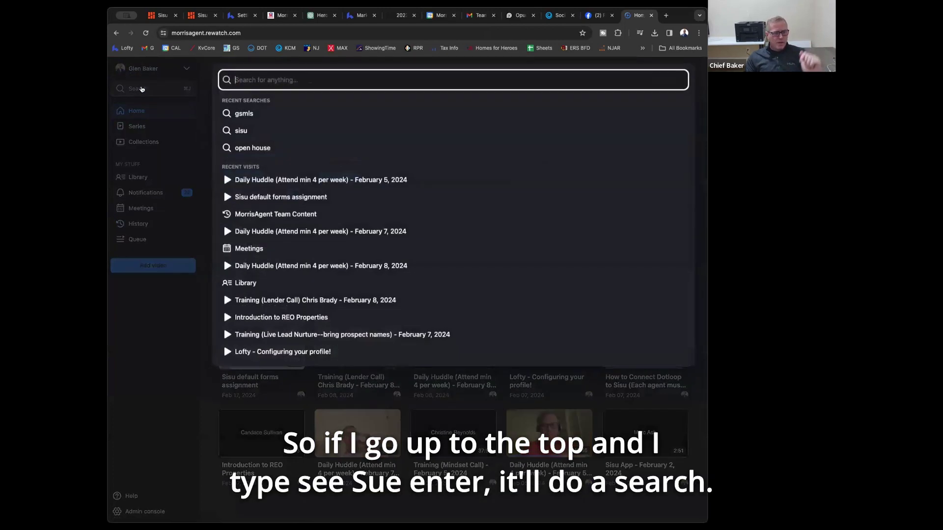
{"action": "type", "text": "sisu"}
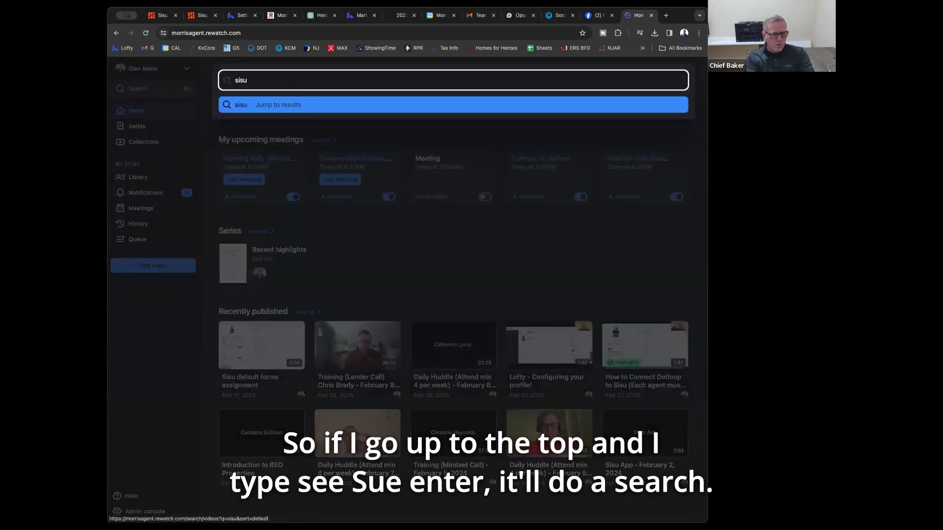
{"action": "key", "text": "Return"}
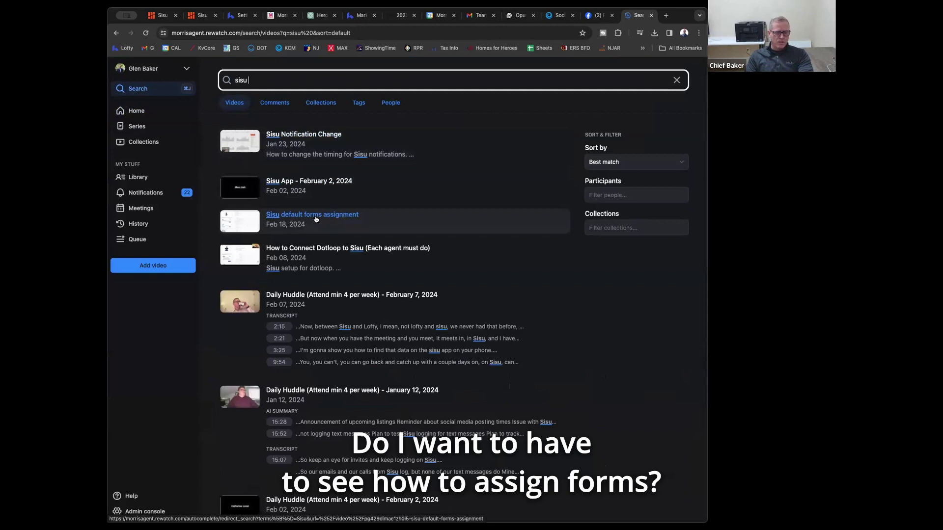
{"action": "left_click", "coordinate": [343, 251]}
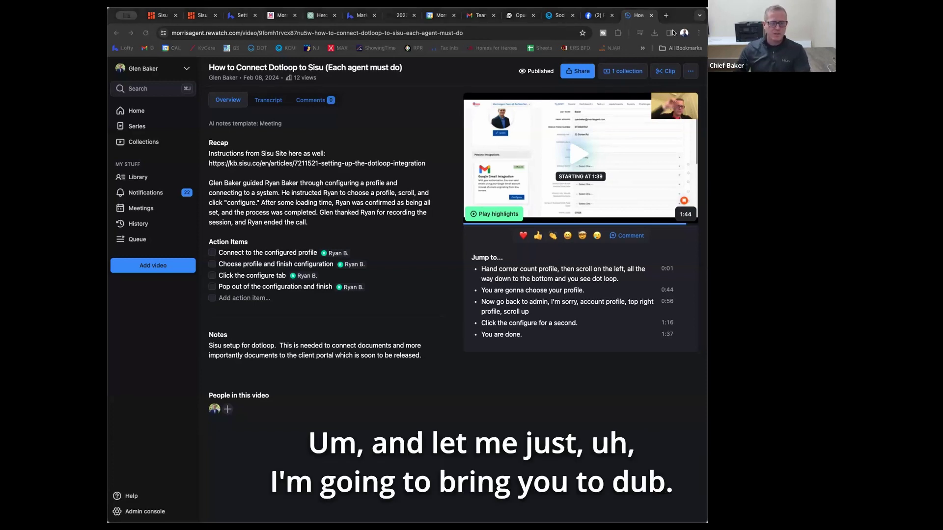
Step: Open the Dubb dashboard in a new tab and start a new webcam video
{"action": "left_click", "coordinate": [666, 16]}
{"action": "type", "text": "dubb"}
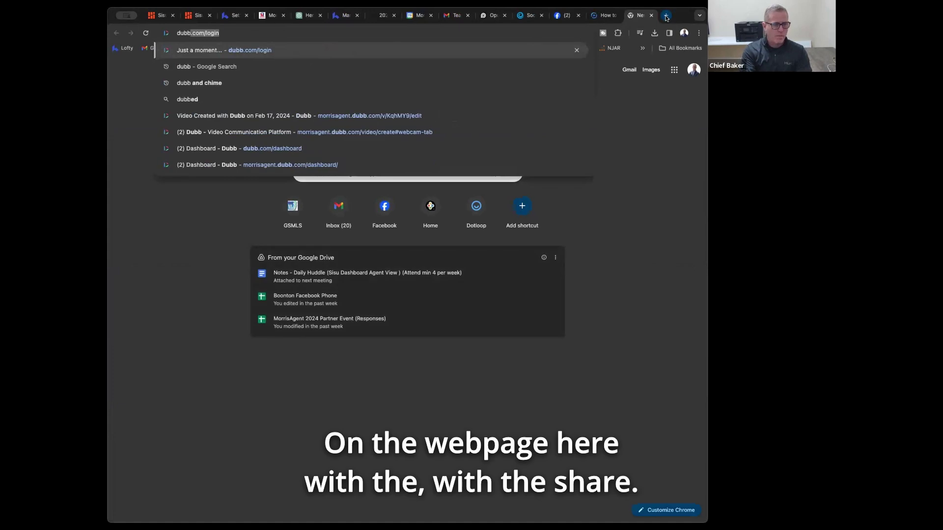
{"action": "key", "text": "Return"}
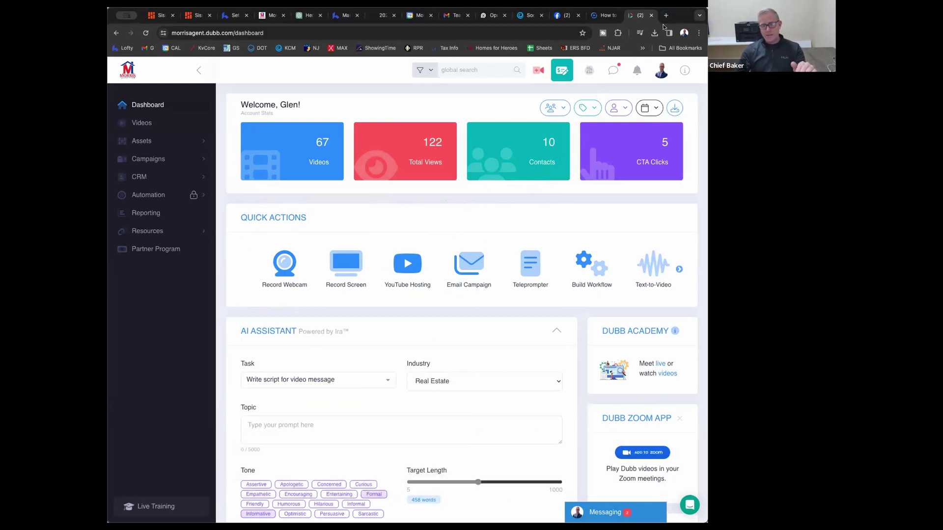
{"action": "left_click", "coordinate": [285, 270]}
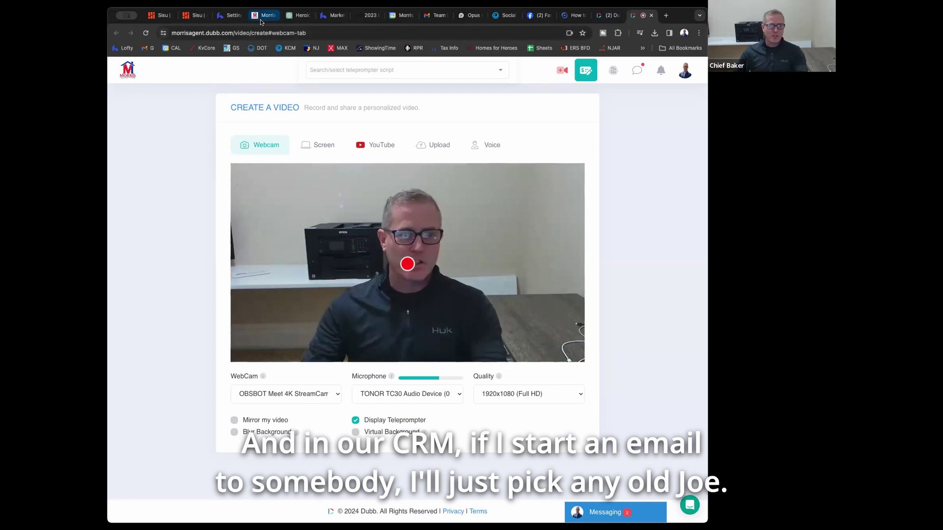
Step: Switch to Lofty, open the first lead in the Lead Pond, dismiss the call result and start a new email to that lead
{"action": "left_click", "coordinate": [331, 15]}
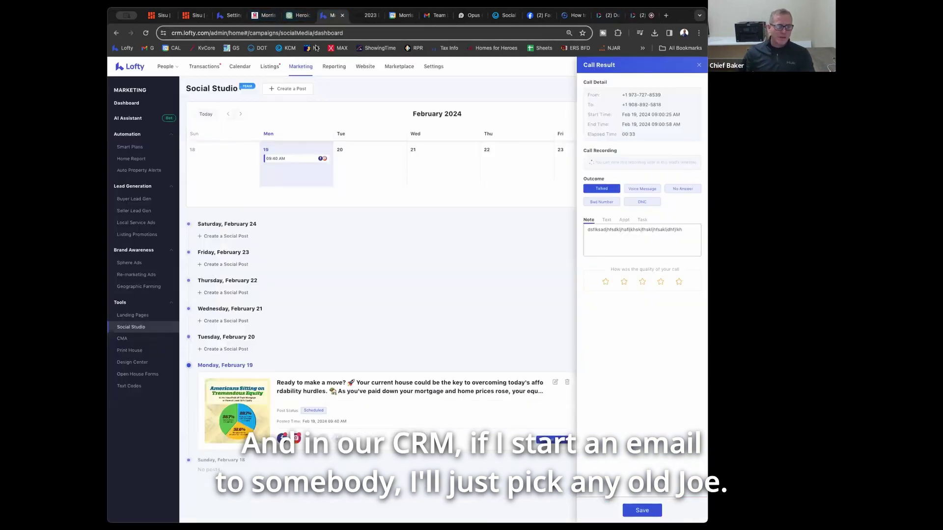
{"action": "left_click", "coordinate": [164, 67]}
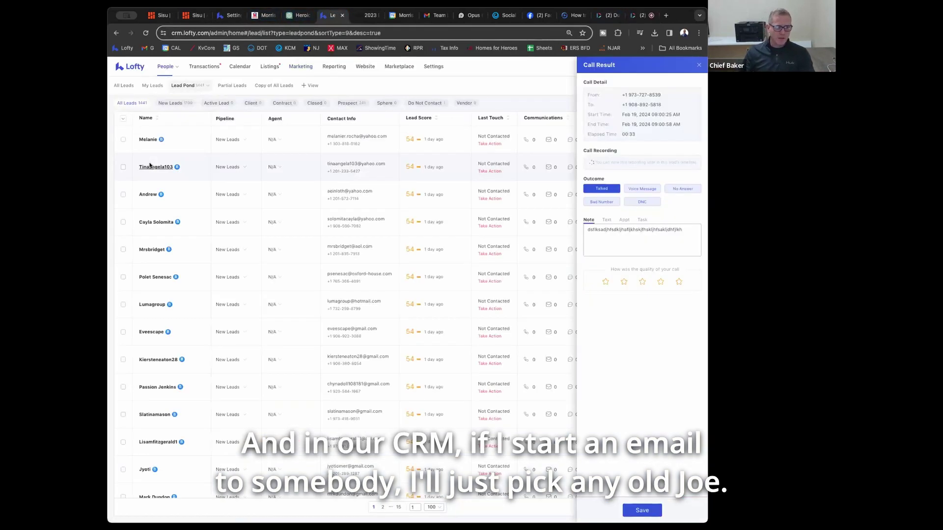
{"action": "left_click", "coordinate": [148, 140]}
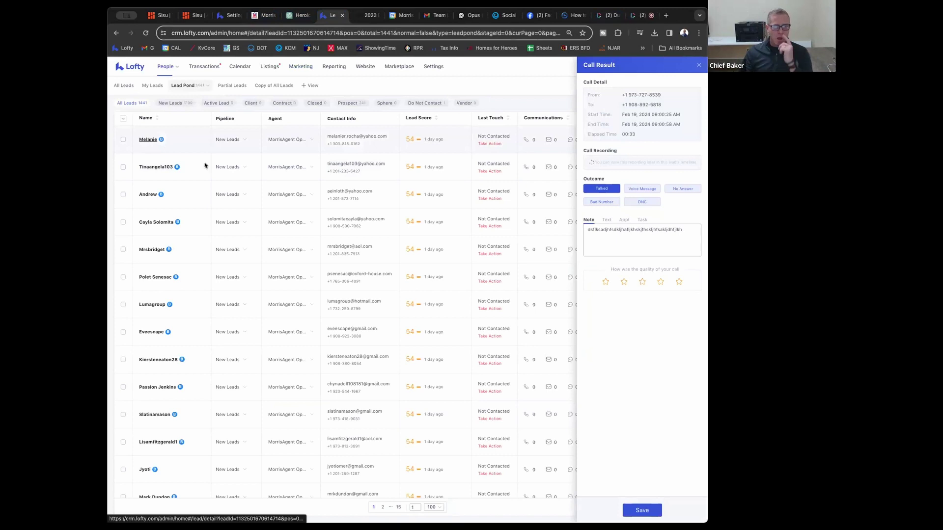
{"action": "left_click", "coordinate": [698, 68]}
{"action": "left_click", "coordinate": [213, 121]}
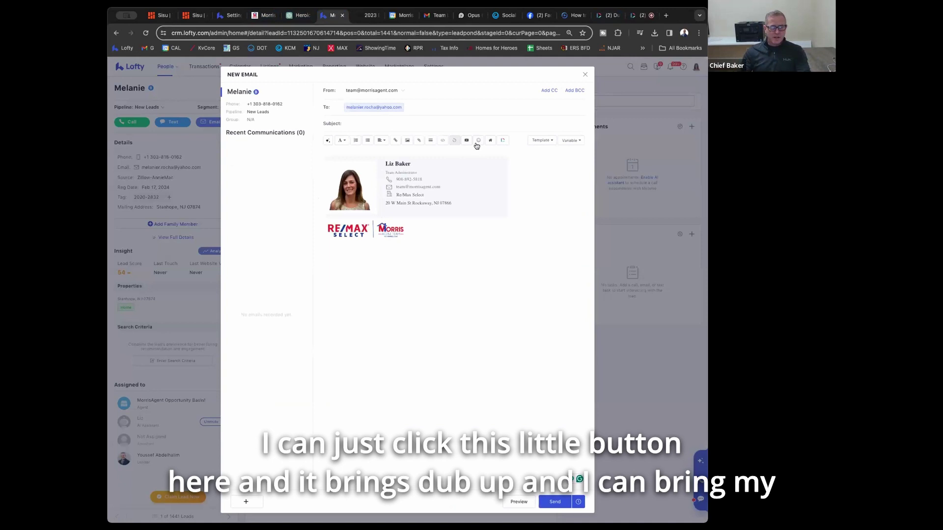
Step: Open the Dubb video library from the email editor, show the webcam recorder with camera access allowed, and close Dubb
{"action": "left_click", "coordinate": [502, 140]}
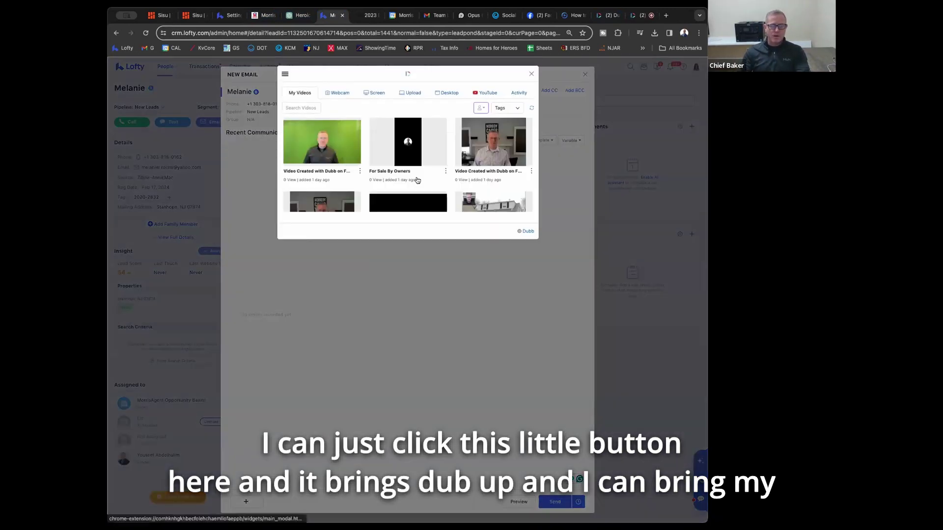
{"action": "left_click", "coordinate": [340, 93]}
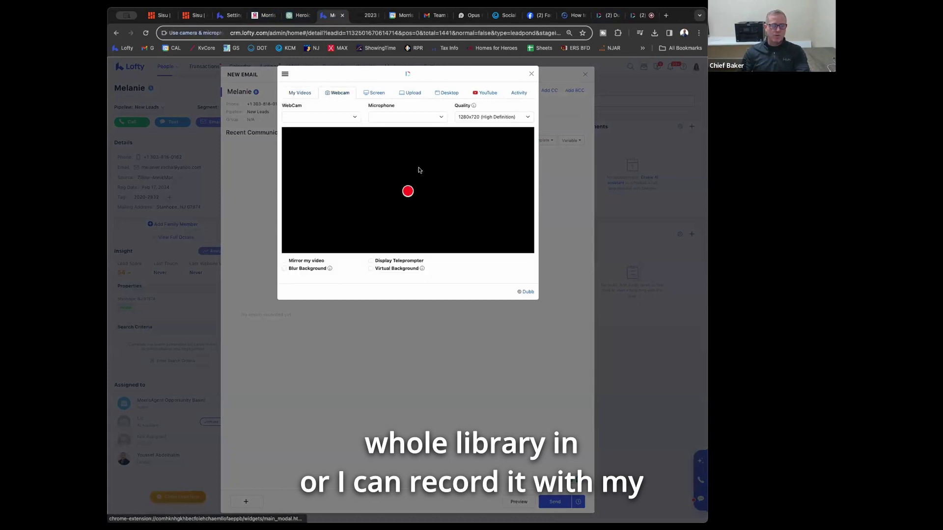
{"action": "left_click", "coordinate": [219, 130]}
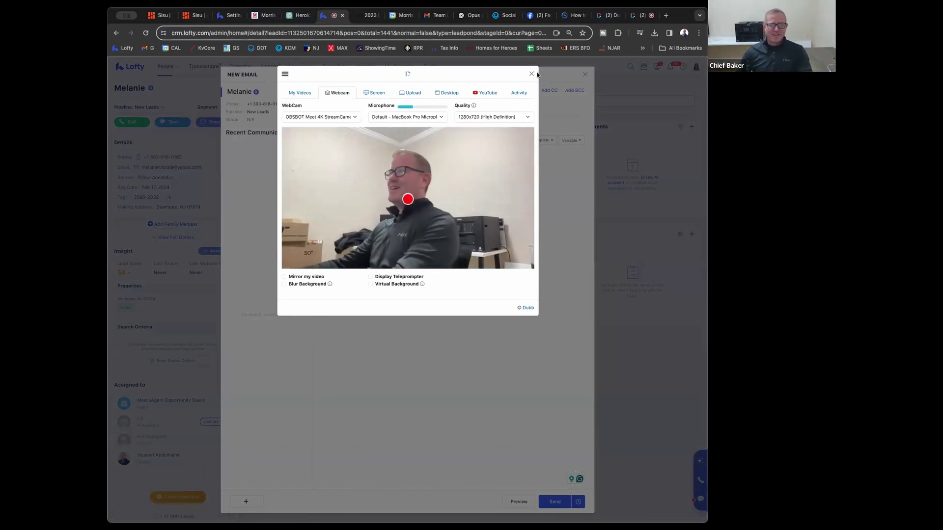
{"action": "left_click", "coordinate": [532, 74]}
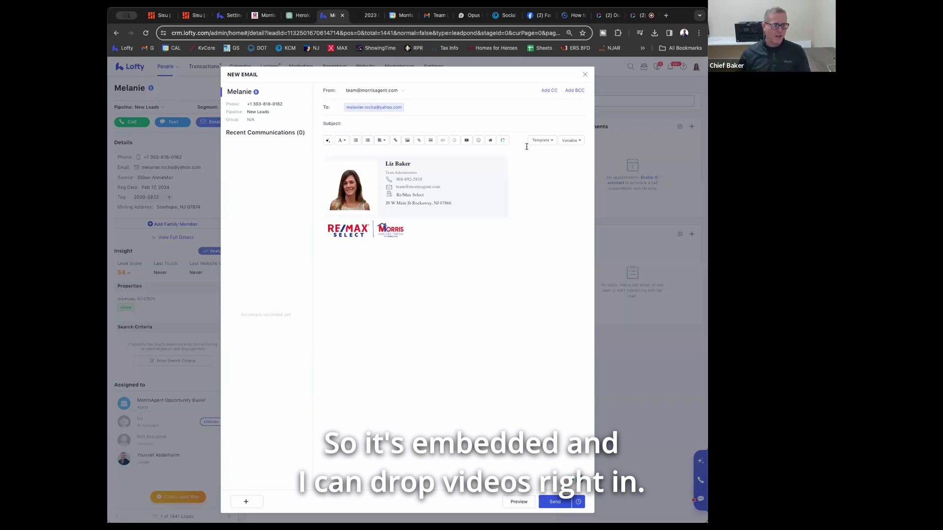
Step: Switch to Gmail and open the latest sent email, the recruitment message about starting the journey with the MorrisAgent Team
{"action": "left_click", "coordinate": [435, 16]}
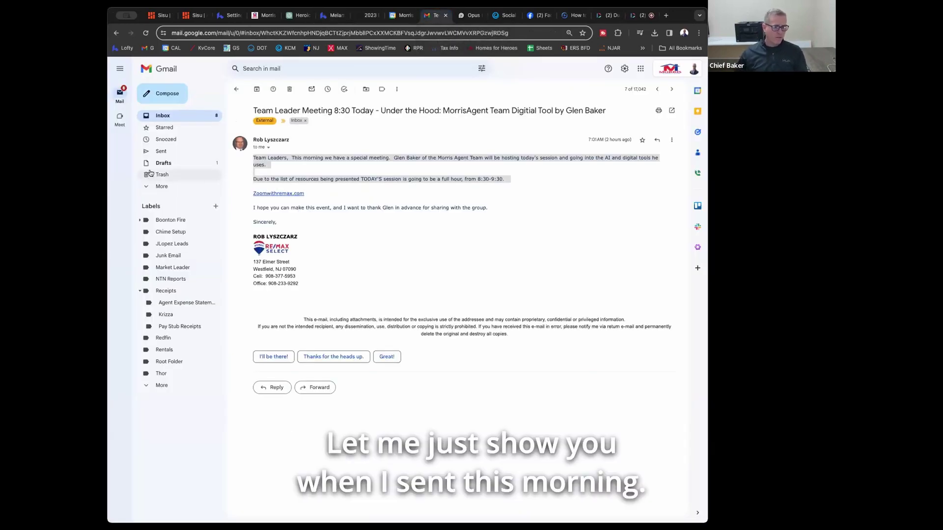
{"action": "left_click", "coordinate": [160, 151]}
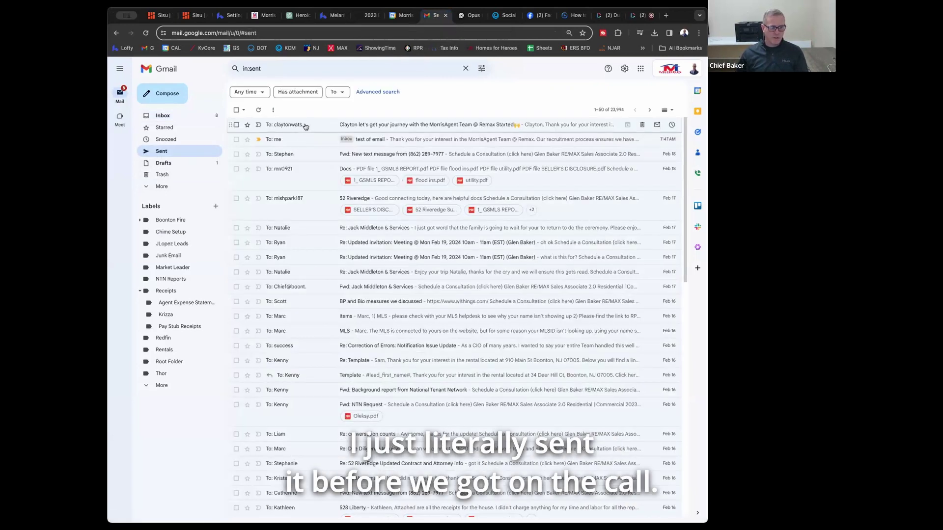
{"action": "left_click", "coordinate": [305, 126]}
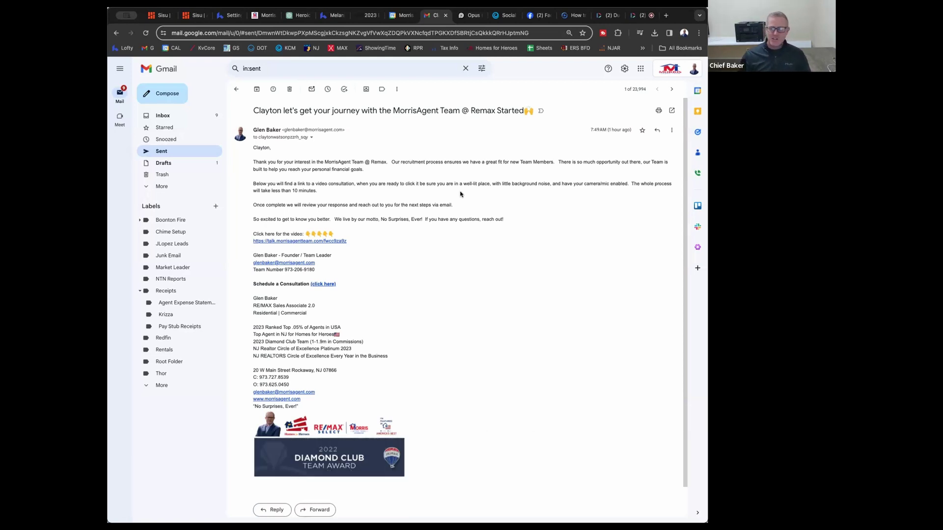
Step: Open the video consultation link from the email, play the welcome video and continue to the first video question
{"action": "left_click", "coordinate": [290, 242]}
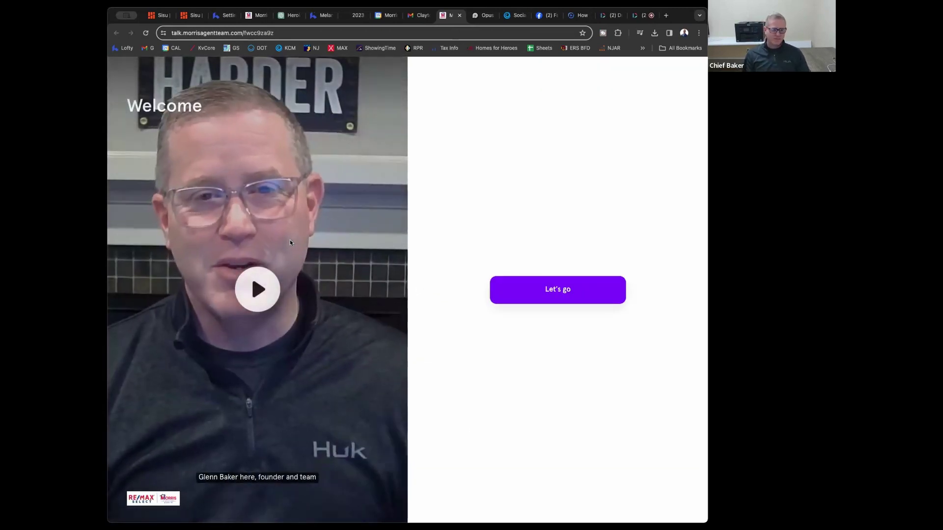
{"action": "left_click", "coordinate": [257, 289]}
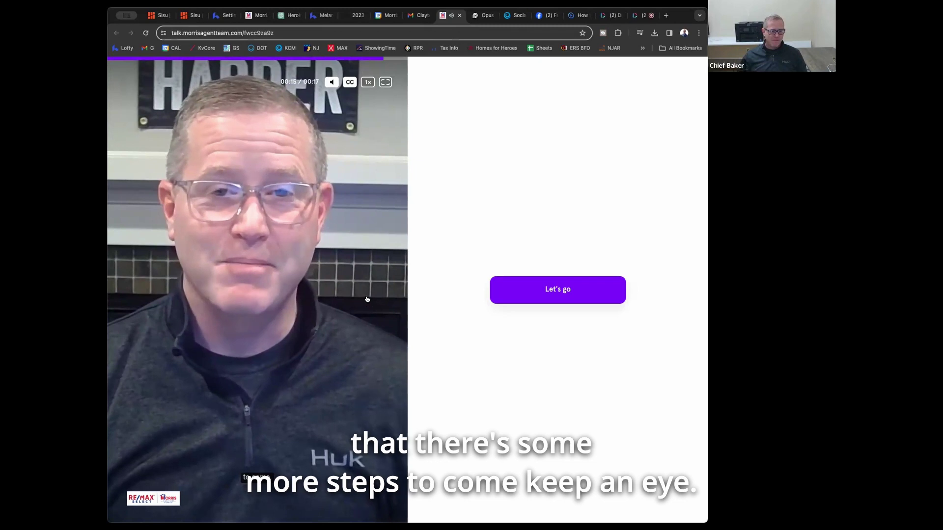
{"action": "left_click", "coordinate": [532, 289]}
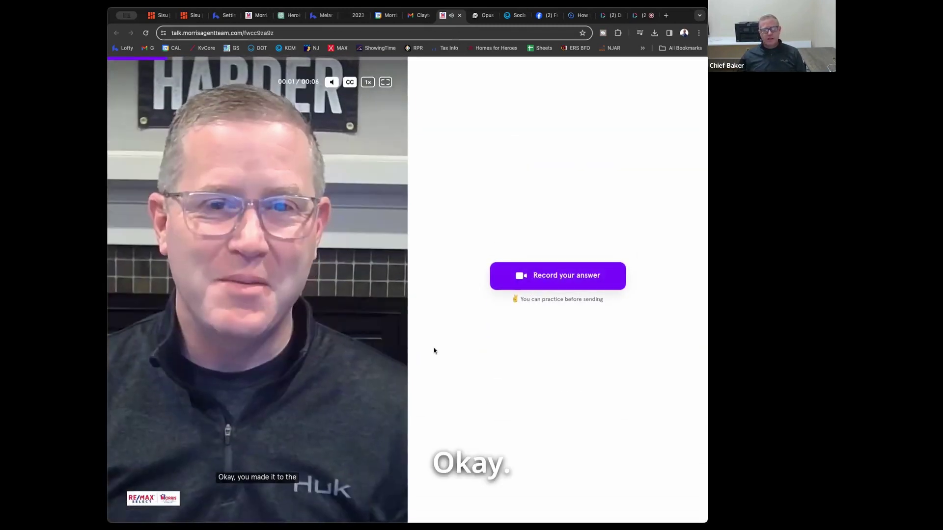